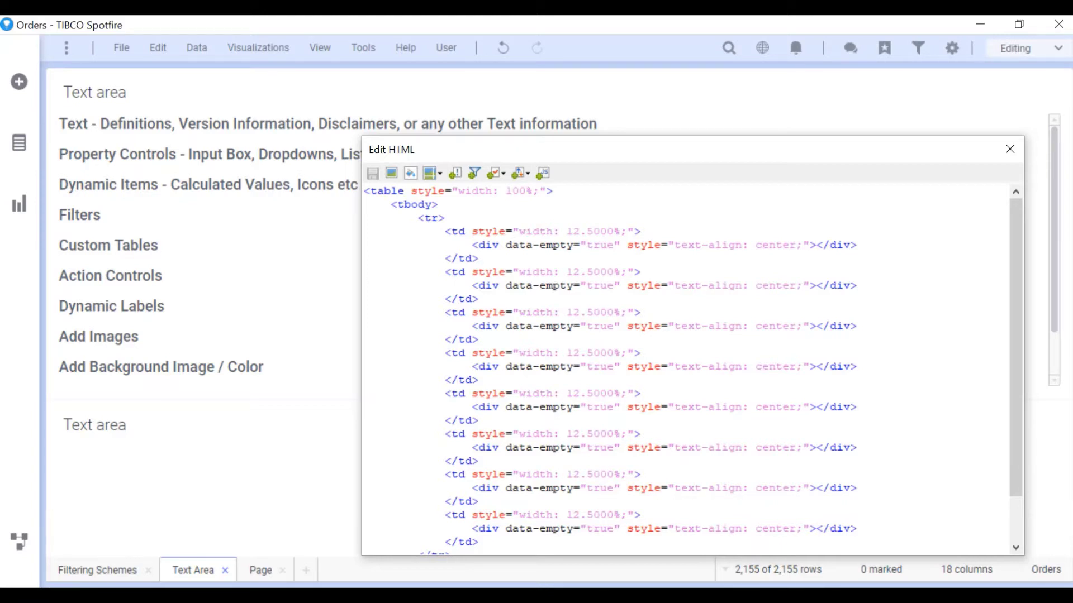
# Step: Insert a Label property control in the first table cell, bound to a new string document property dpLabel with value Test
pyautogui.click(498, 174)
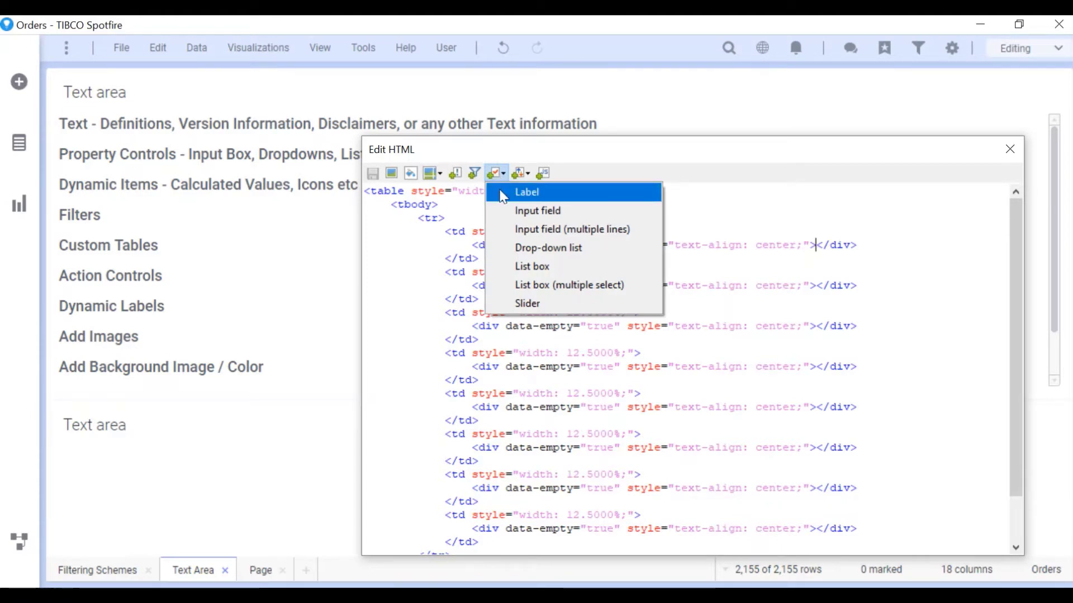
pyautogui.click(503, 194)
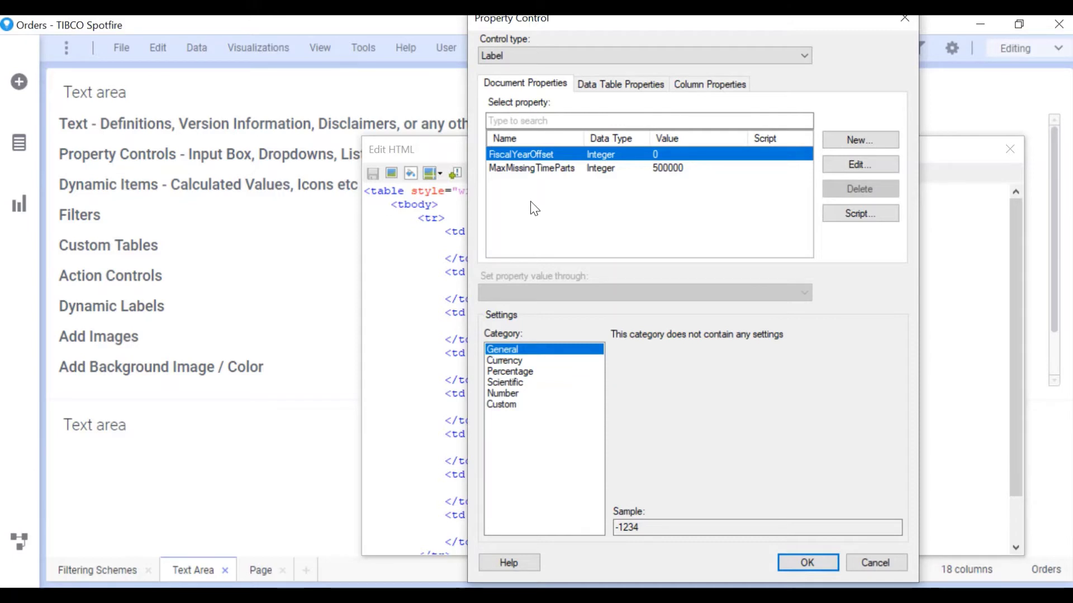
pyautogui.moveTo(720, 27); pyautogui.dragTo(713, 40)
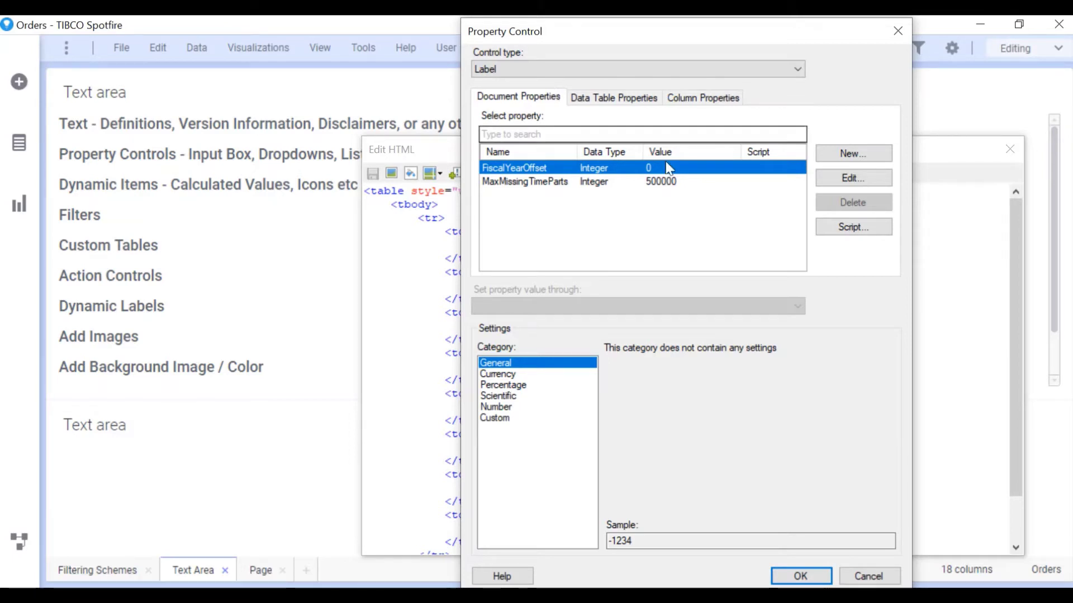
pyautogui.click(858, 154)
pyautogui.write('dp')
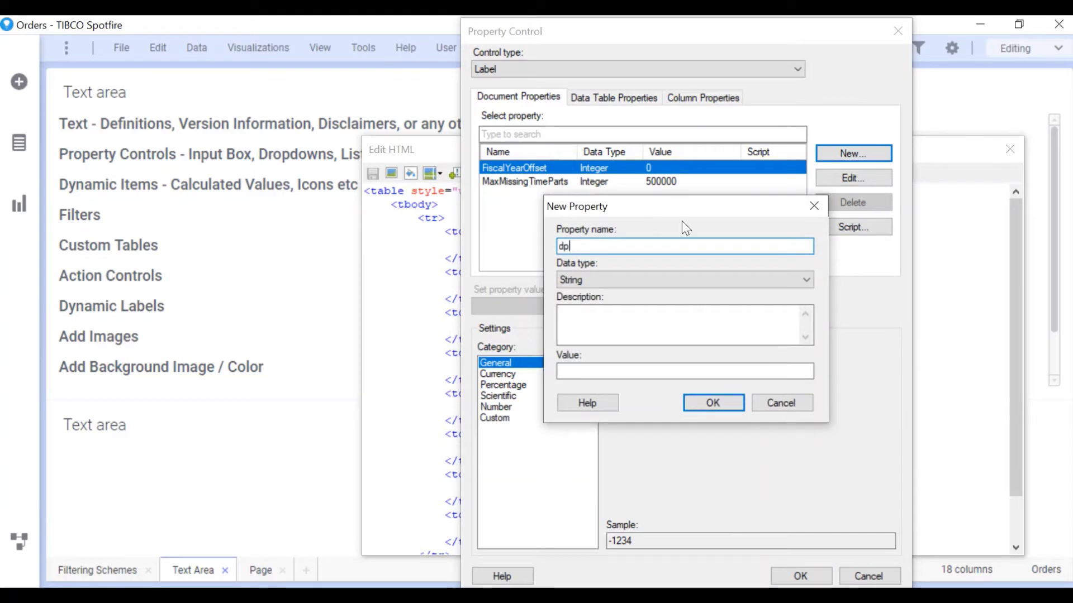
pyautogui.write('Label')
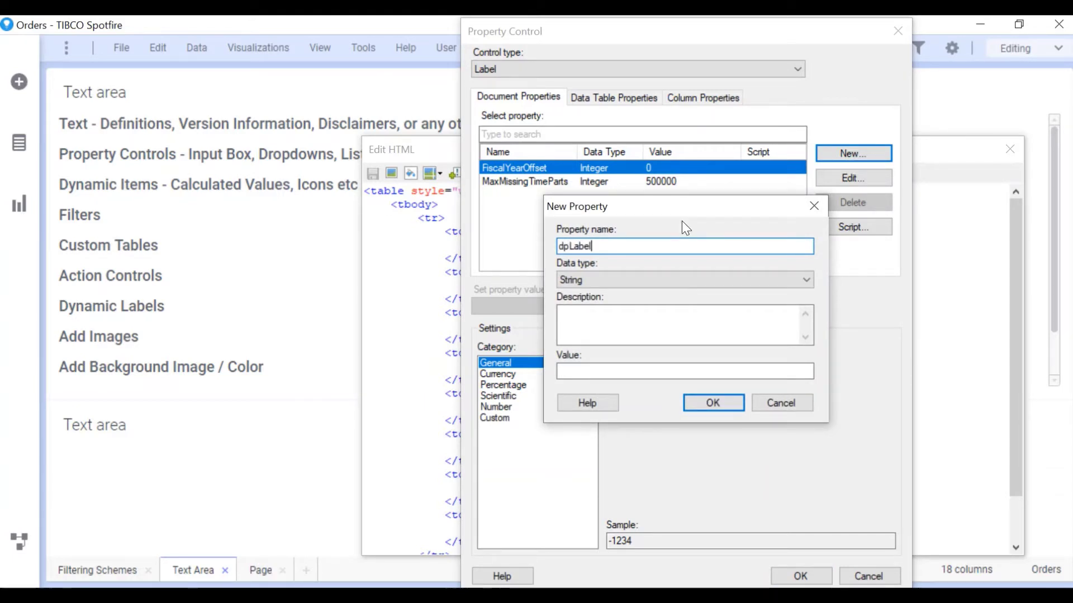
pyautogui.click(671, 372)
pyautogui.write('Test')
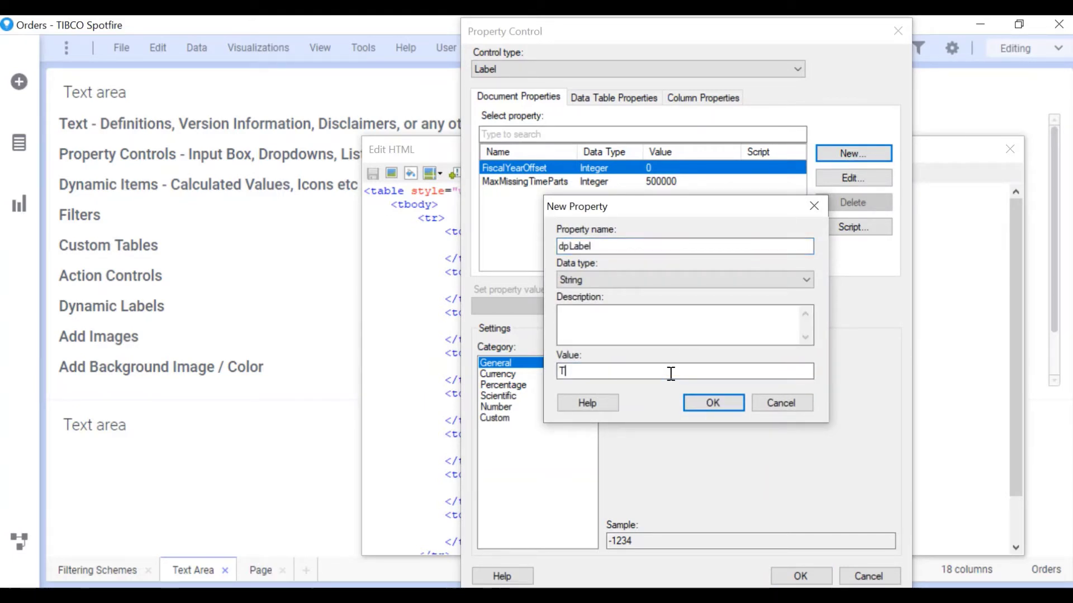
pyautogui.click(701, 403)
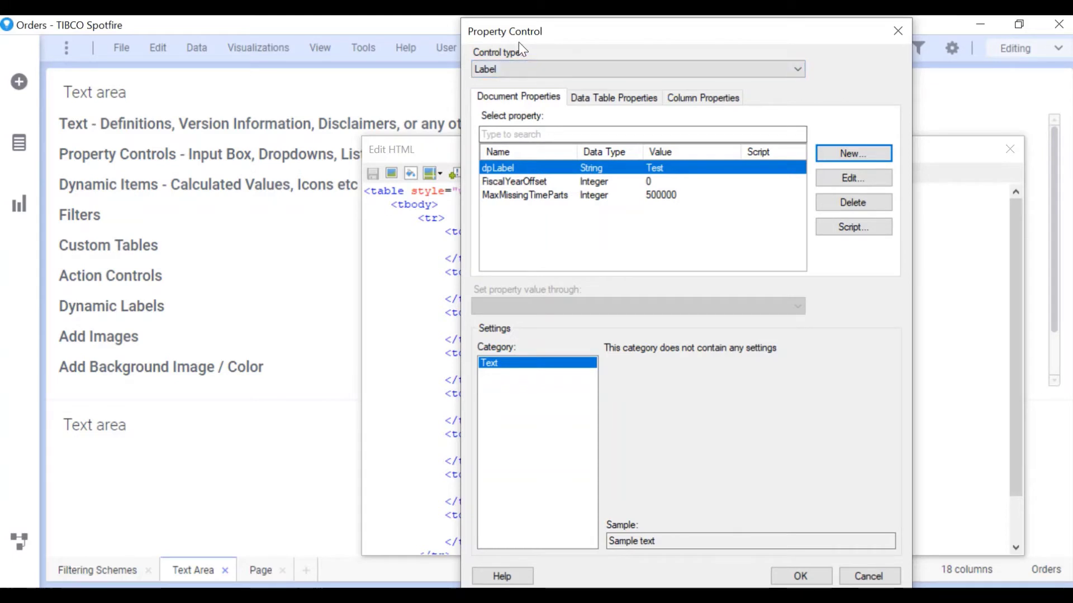
pyautogui.click(800, 576)
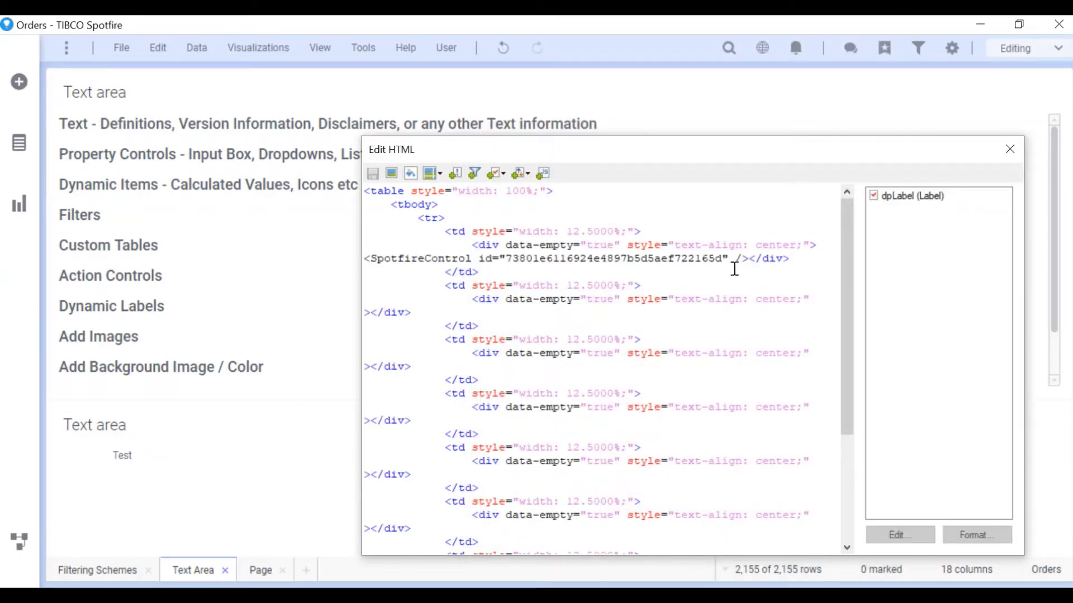
# Step: Examine the label's SpotfireControl tag in the HTML and its matching entry in the list of controls
pyautogui.moveTo(749, 258); pyautogui.dragTo(366, 262)
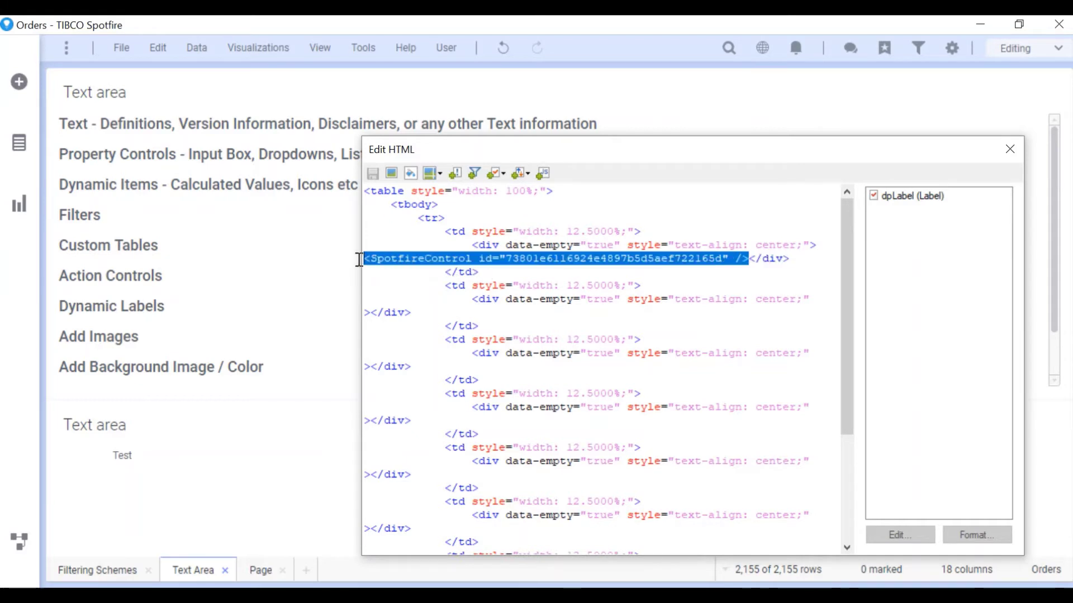
pyautogui.click(920, 199)
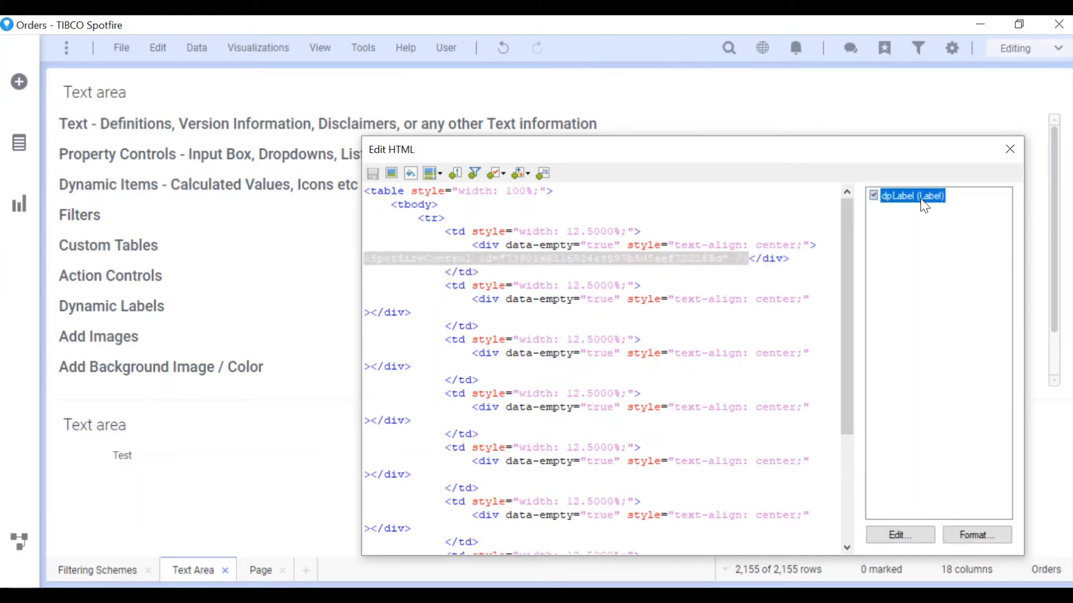
pyautogui.click(777, 269)
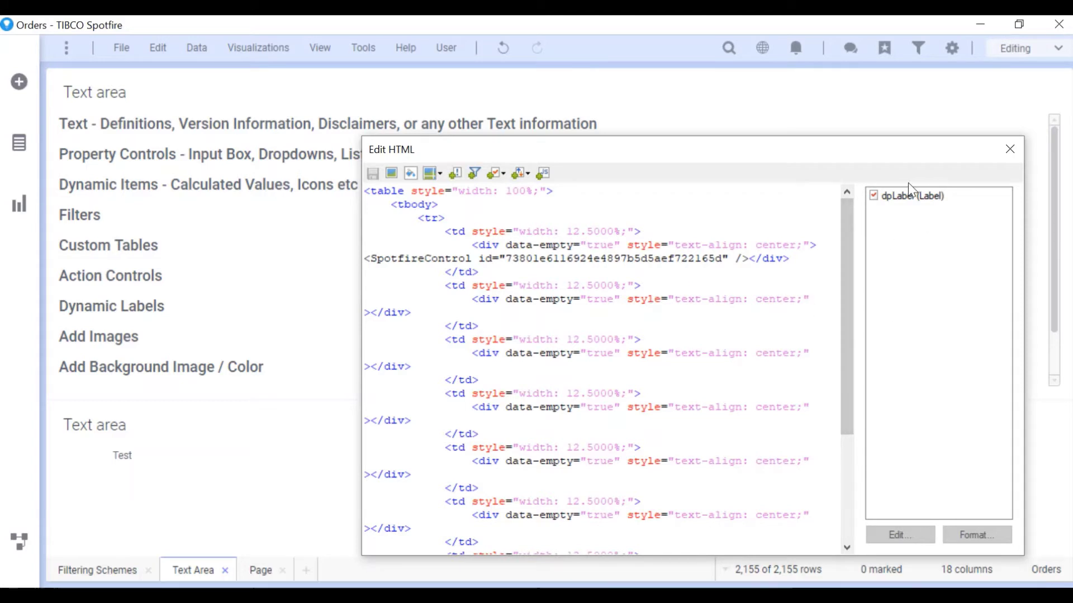
# Step: Insert an Input field property control in the second table cell, bound to a new string property dpInput with an empty value
pyautogui.click(372, 313)
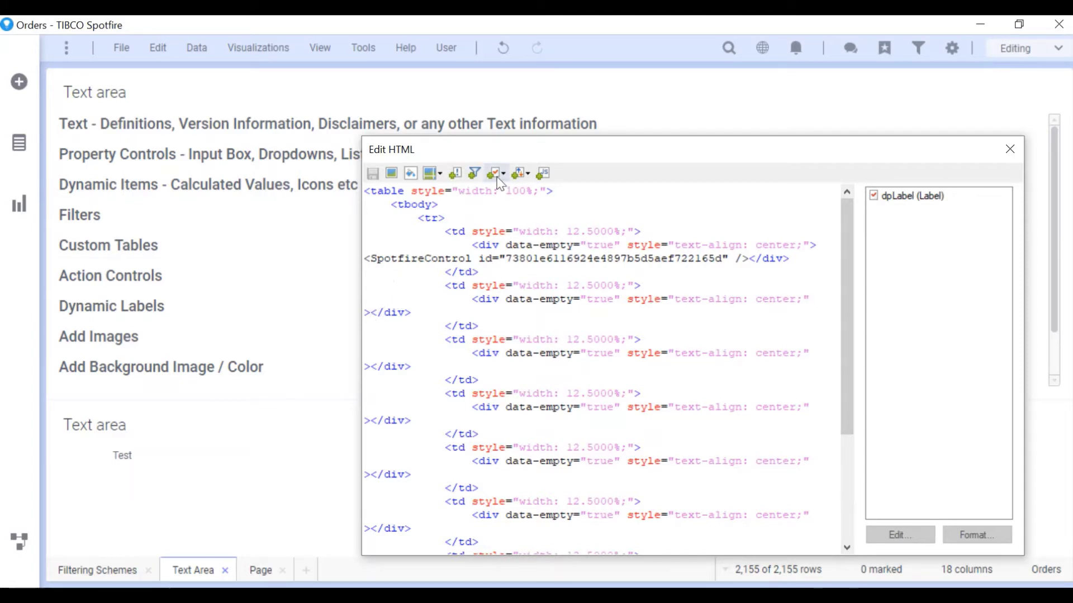
pyautogui.click(495, 173)
pyautogui.click(537, 213)
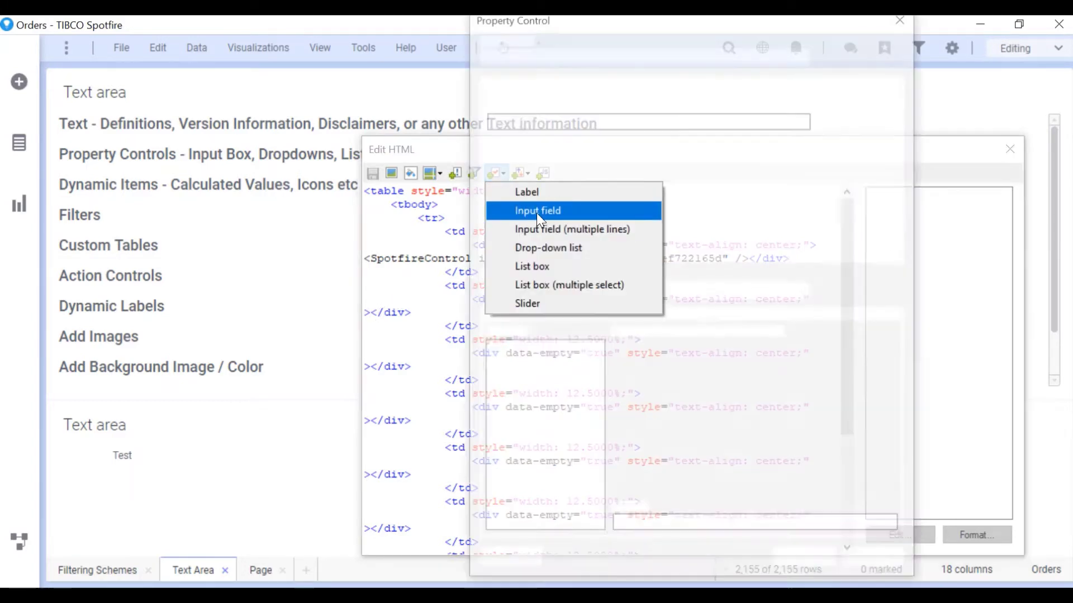
pyautogui.click(841, 139)
pyautogui.write('dpIn')
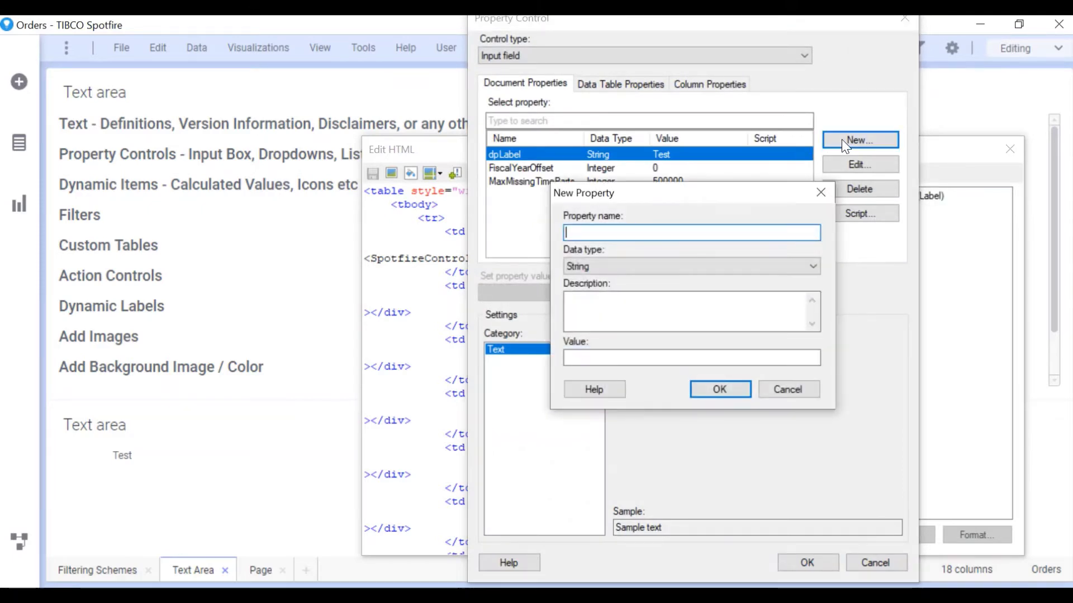
pyautogui.write('put')
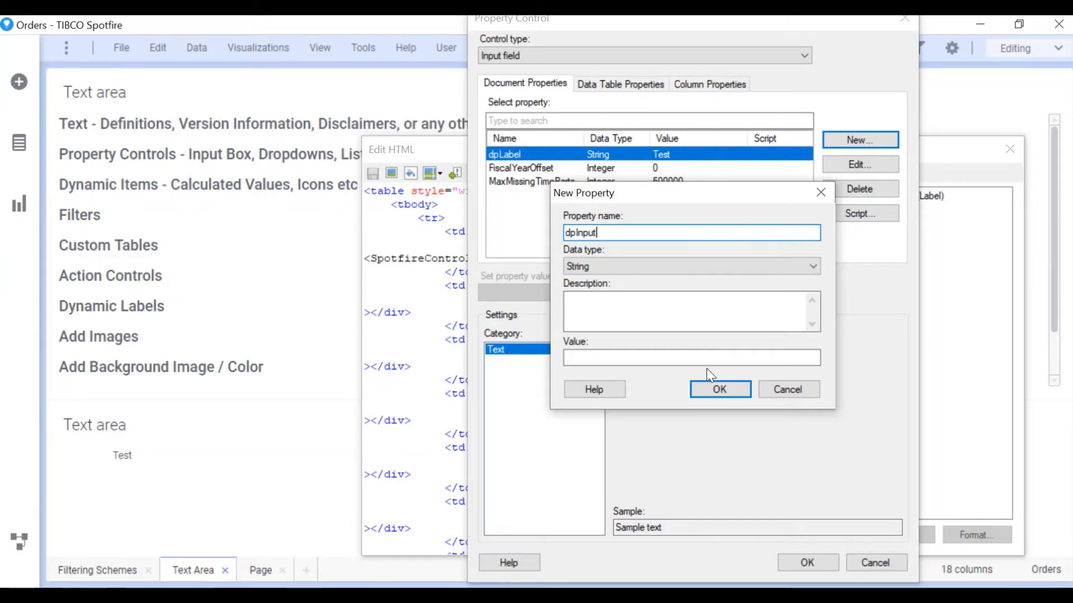
pyautogui.click(721, 358)
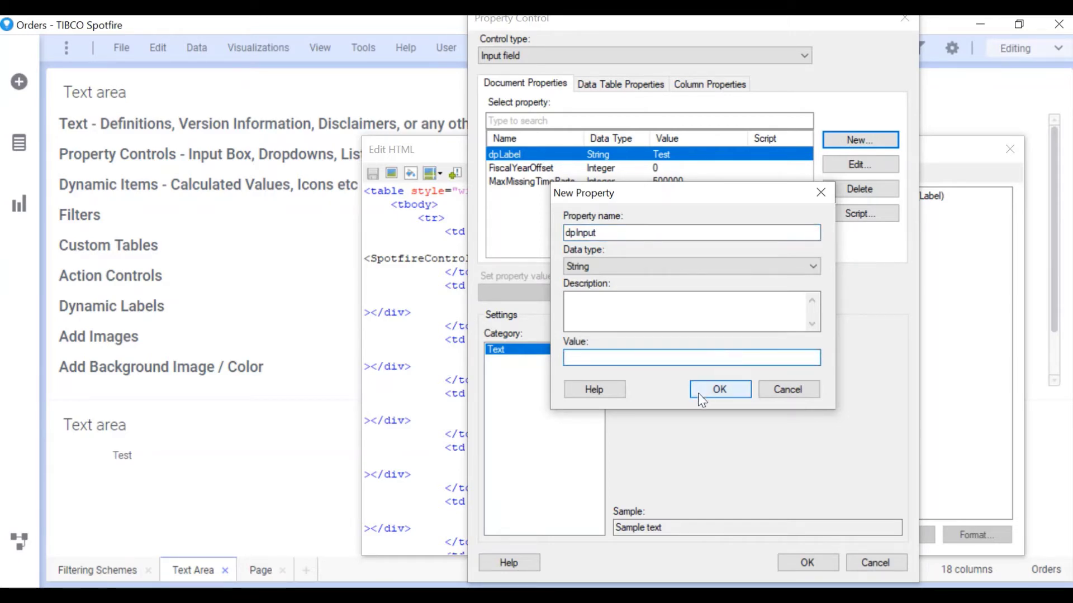
pyautogui.click(715, 391)
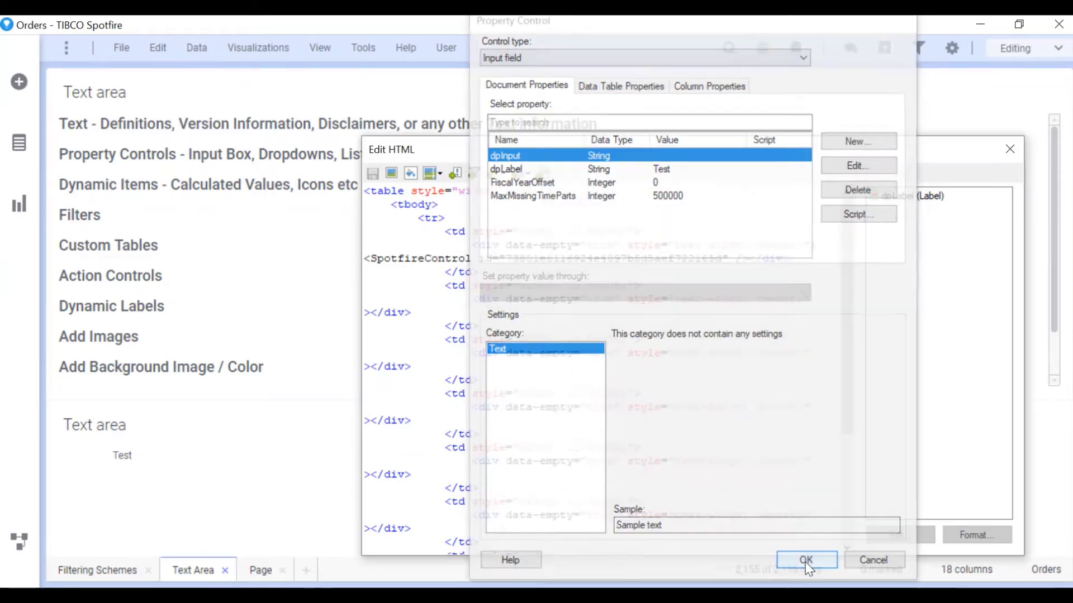
pyautogui.click(806, 562)
# Step: Try out the new input field in the text area by entering a sample name and clearing it again
pyautogui.click(216, 457)
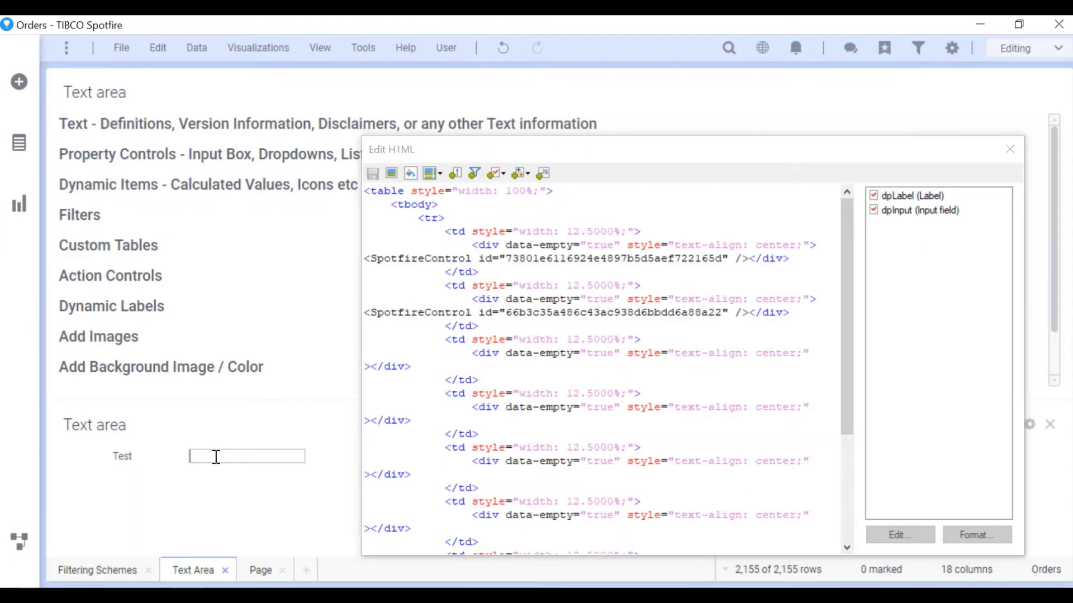
pyautogui.write('Prince')
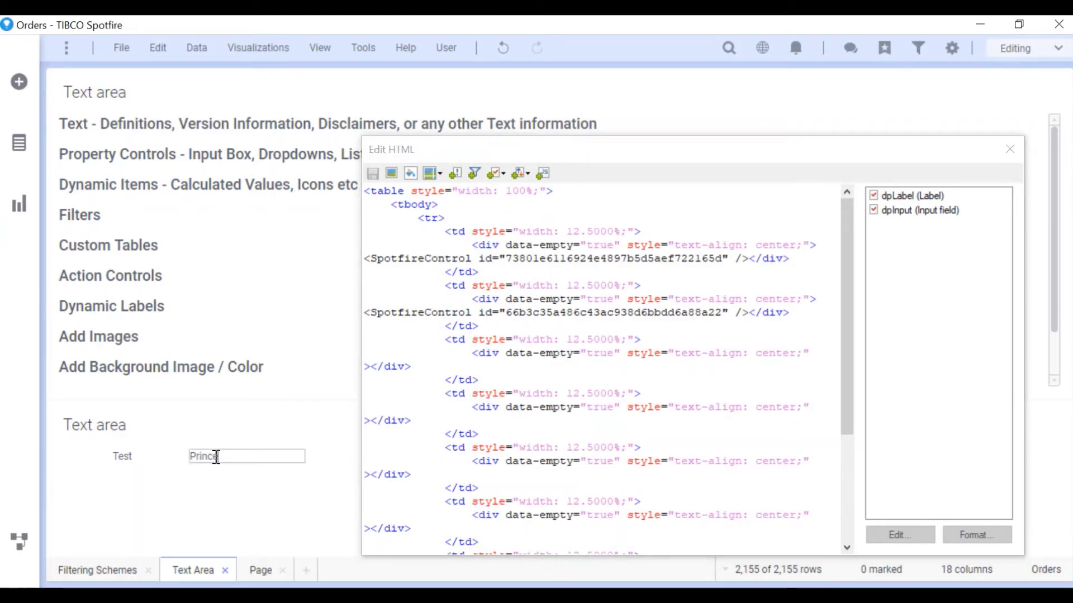
pyautogui.press('BackSpace')
pyautogui.press('BackSpace')
pyautogui.press('BackSpace')
pyautogui.press('BackSpace')
pyautogui.press('BackSpace')
pyautogui.press('BackSpace')
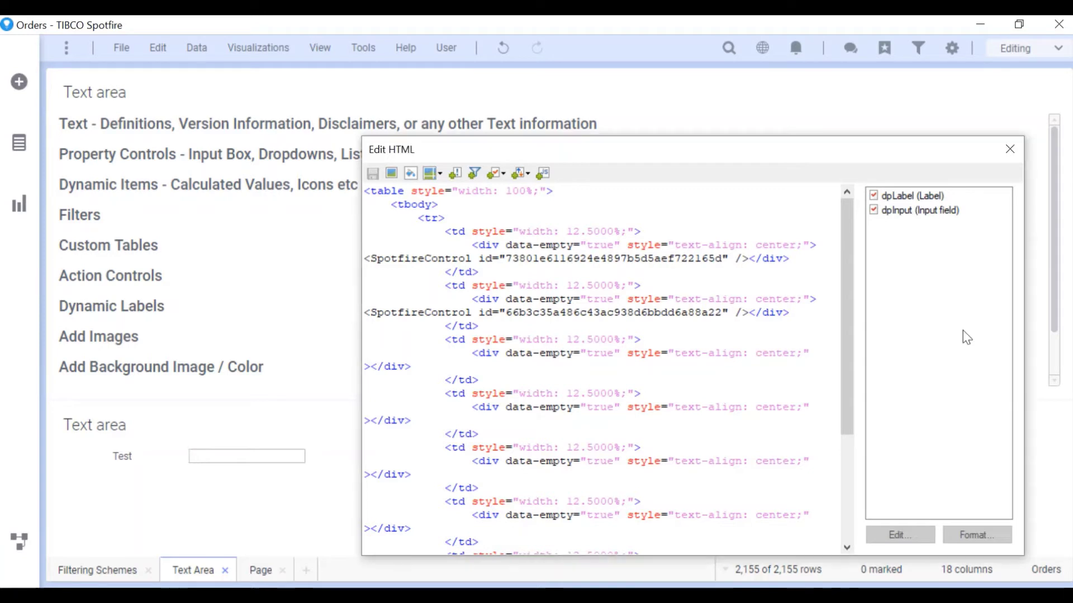
# Step: Start a Drop-down list property control in the third table cell and create a new string property dpDropDown for it
pyautogui.click(370, 371)
pyautogui.click(495, 174)
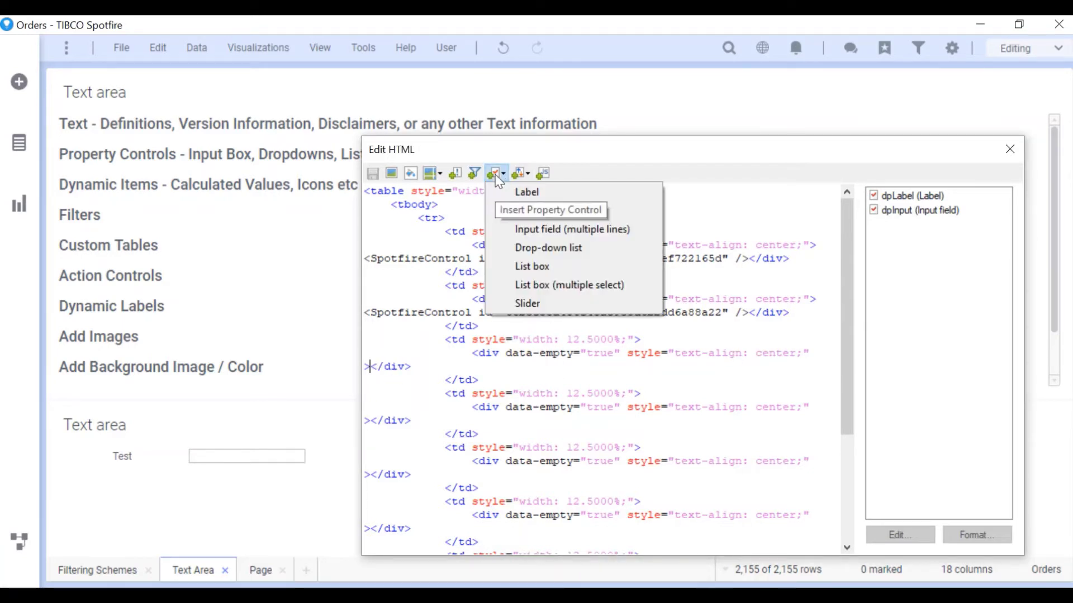
pyautogui.click(581, 258)
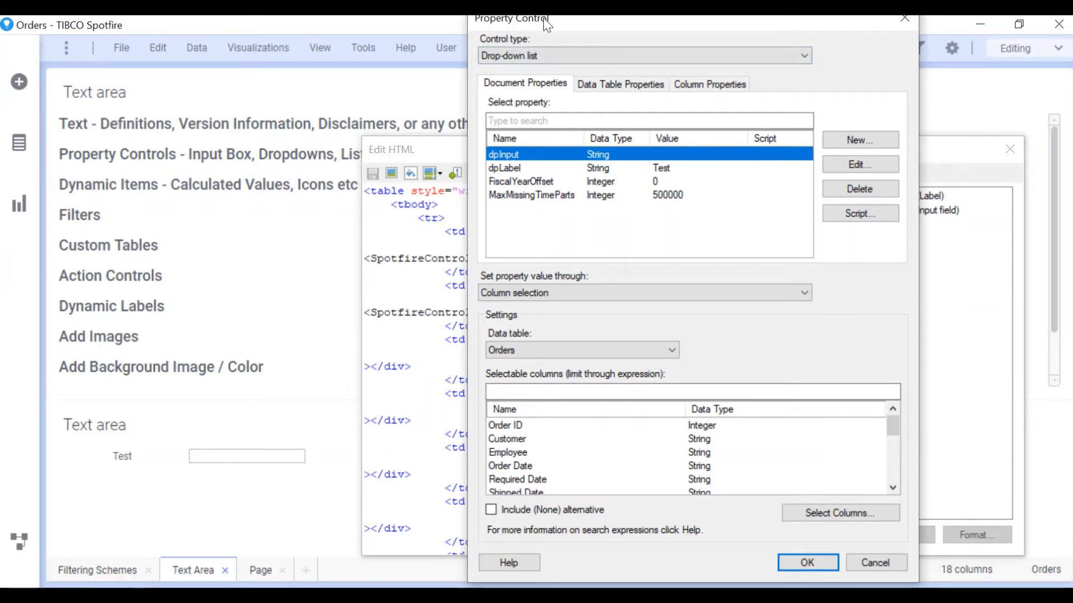
pyautogui.click(861, 141)
pyautogui.write('d')
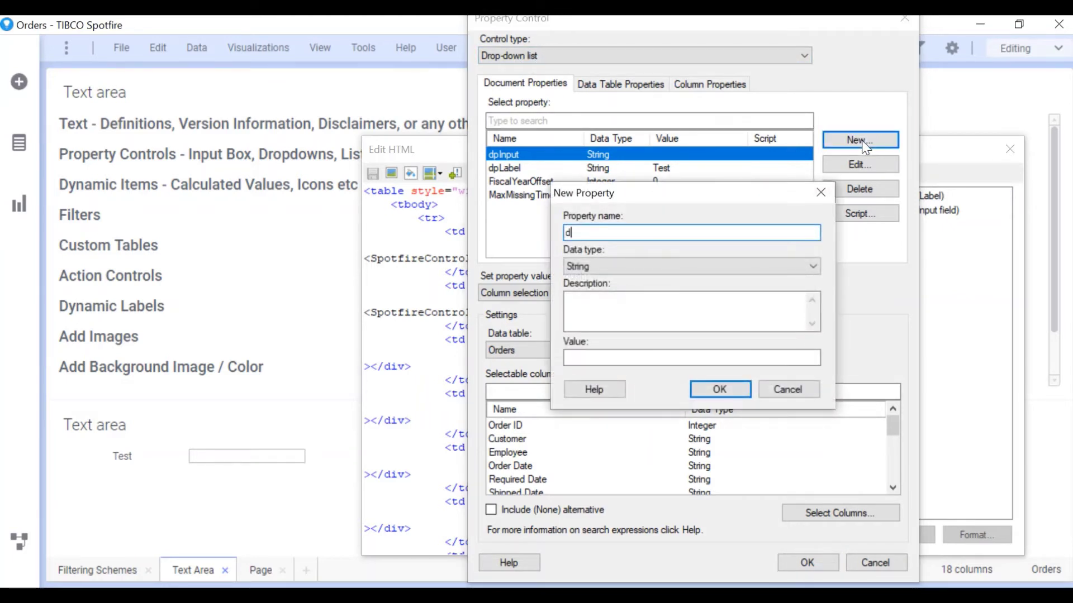
pyautogui.write('pDropDown')
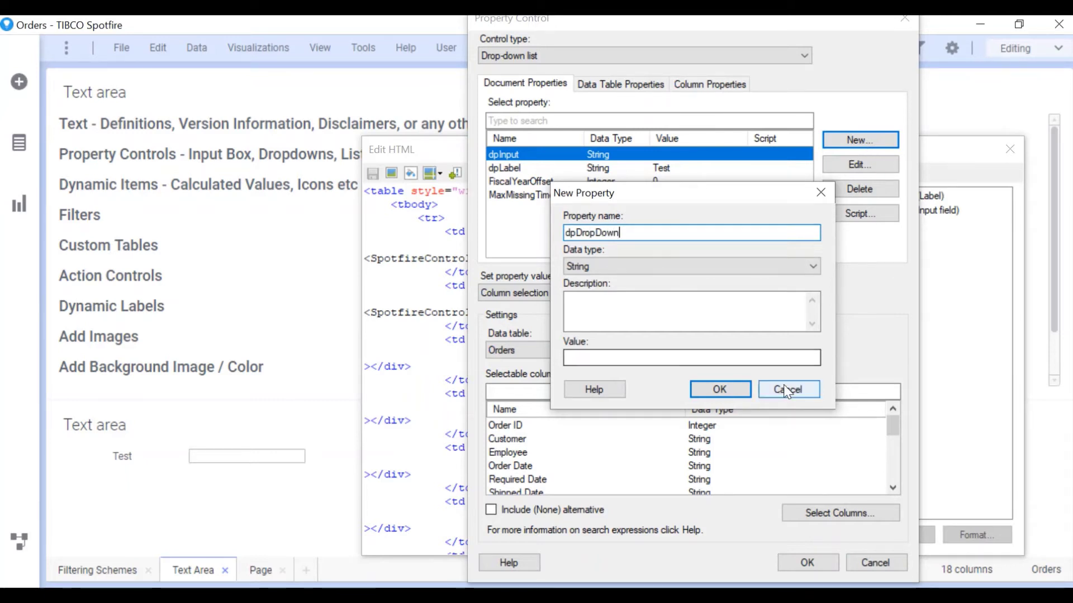
pyautogui.click(732, 393)
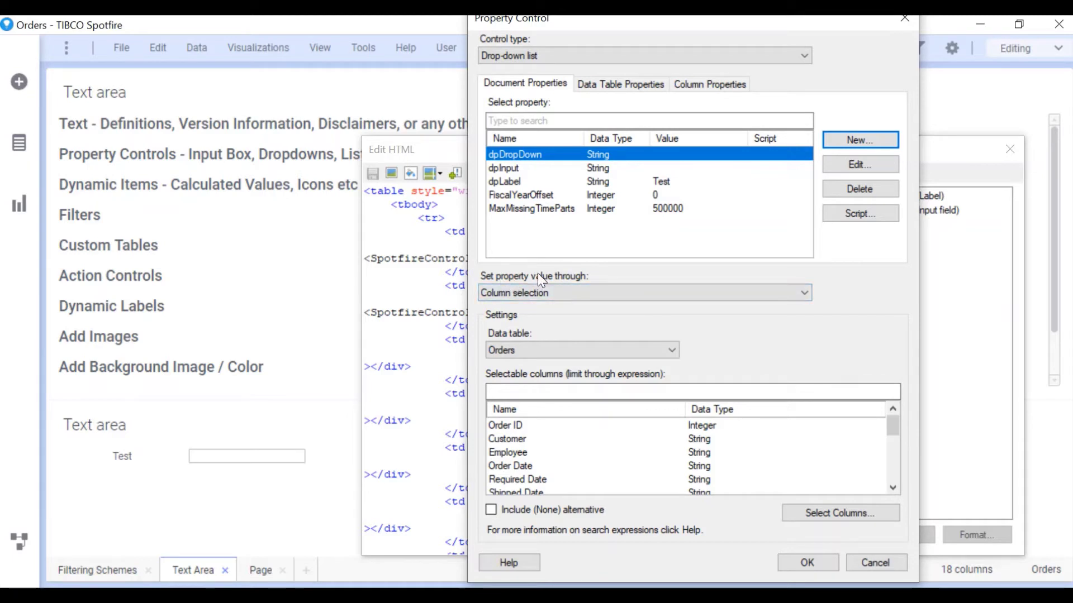
# Step: Review the drop-down's settings for unique values in column, expressions, numerical range and column selection as the property value source
pyautogui.click(557, 293)
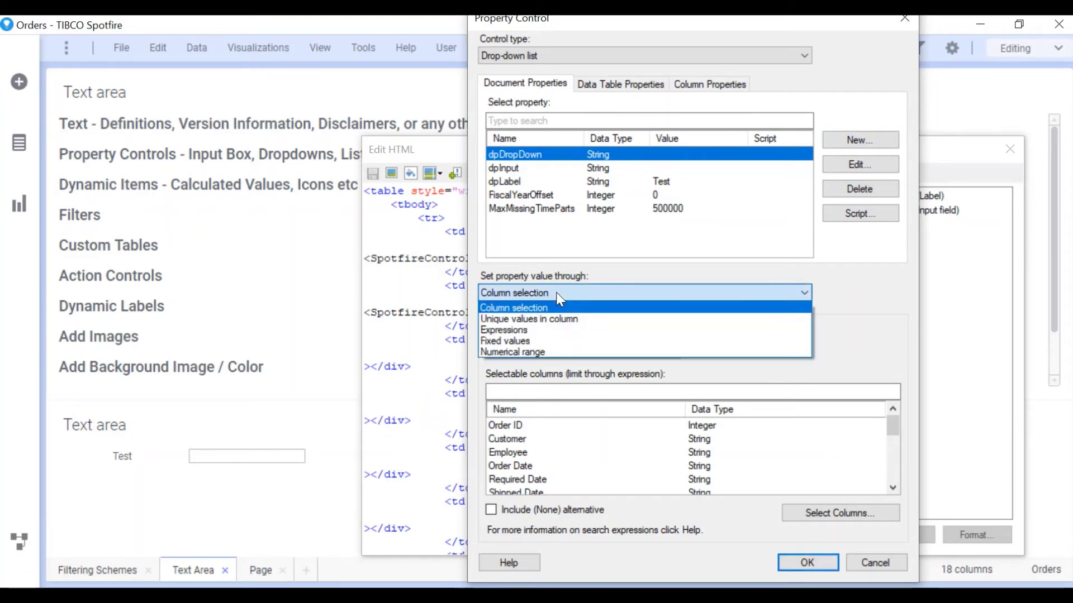
pyautogui.click(554, 319)
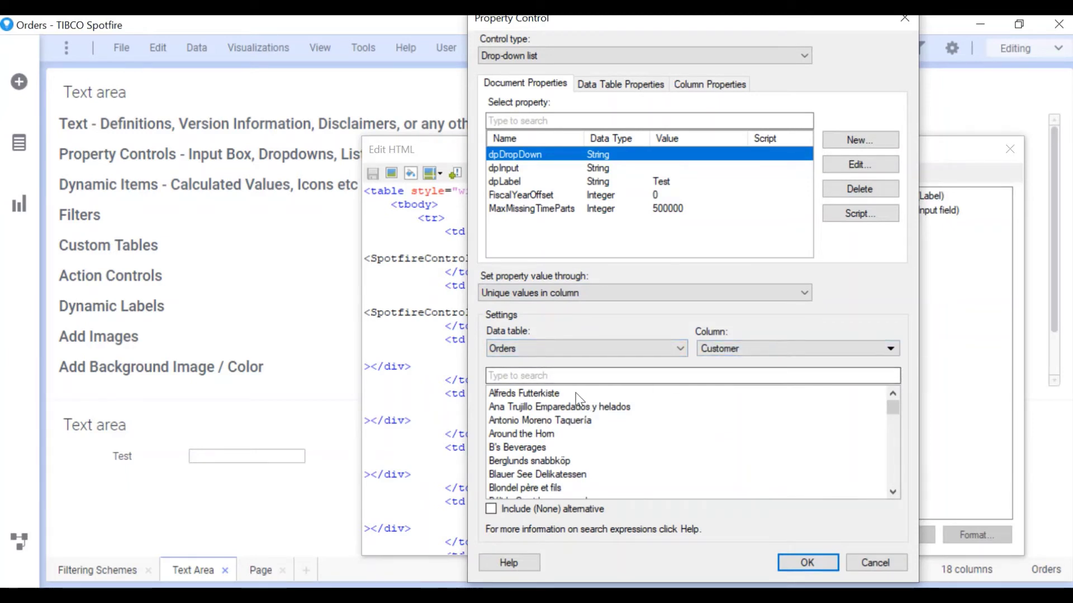
pyautogui.click(675, 291)
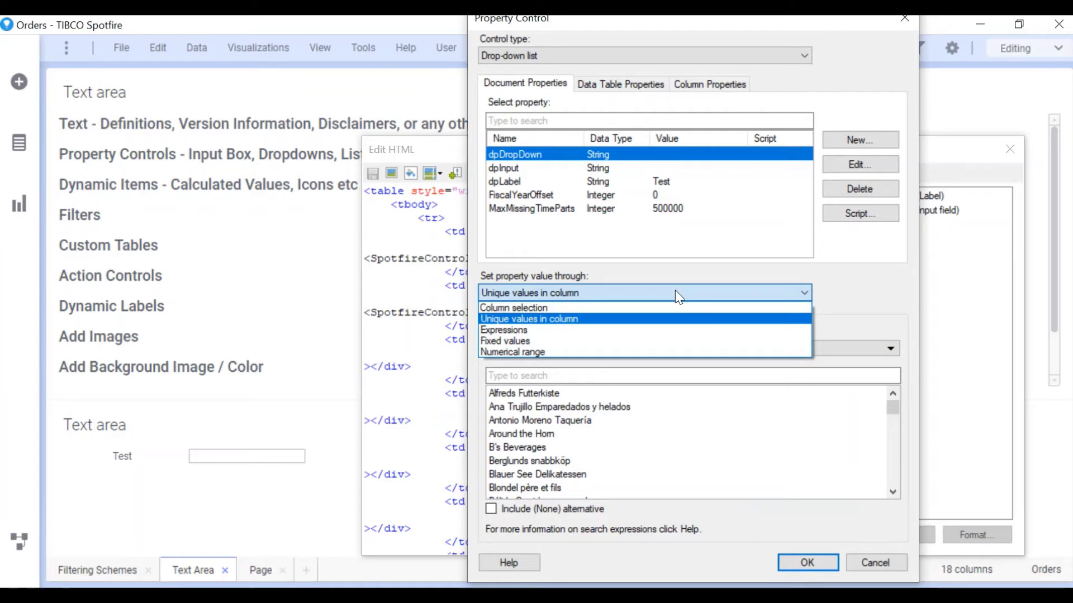
pyautogui.click(613, 329)
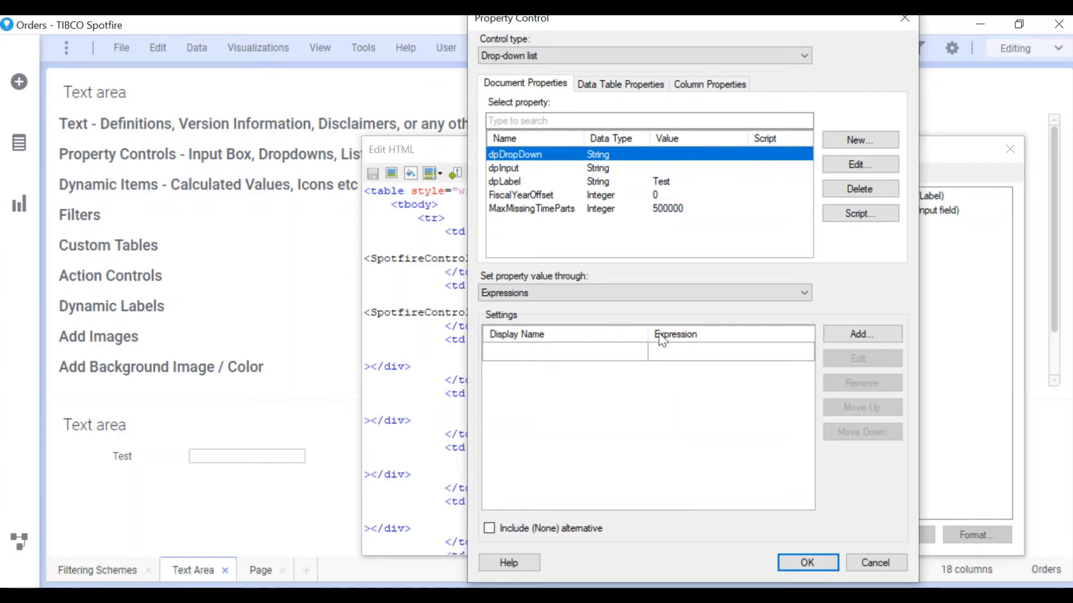
pyautogui.click(609, 304)
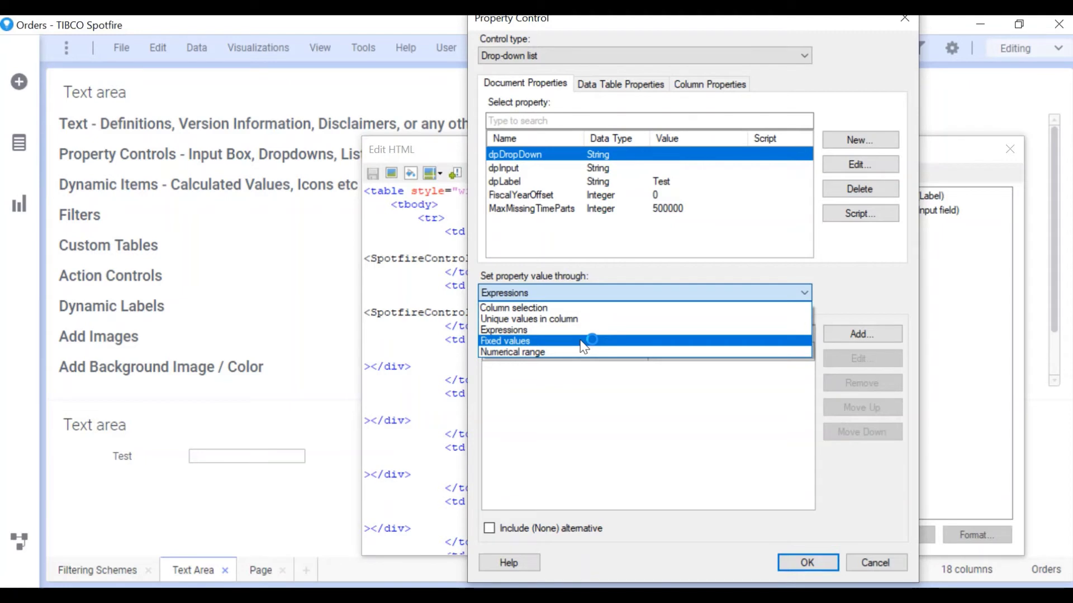
pyautogui.click(582, 353)
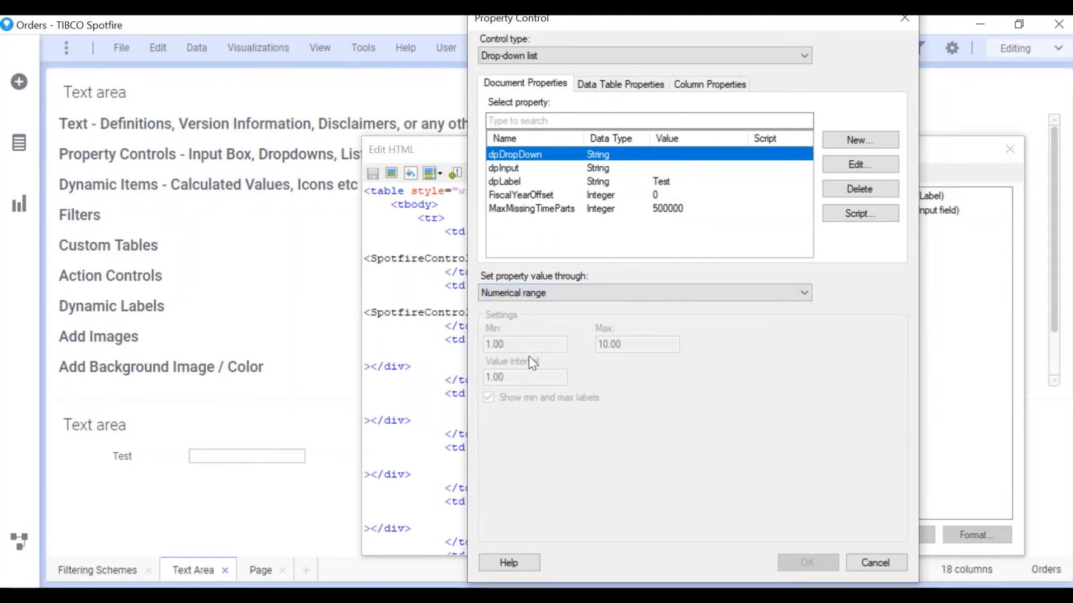
pyautogui.click(586, 291)
pyautogui.click(558, 307)
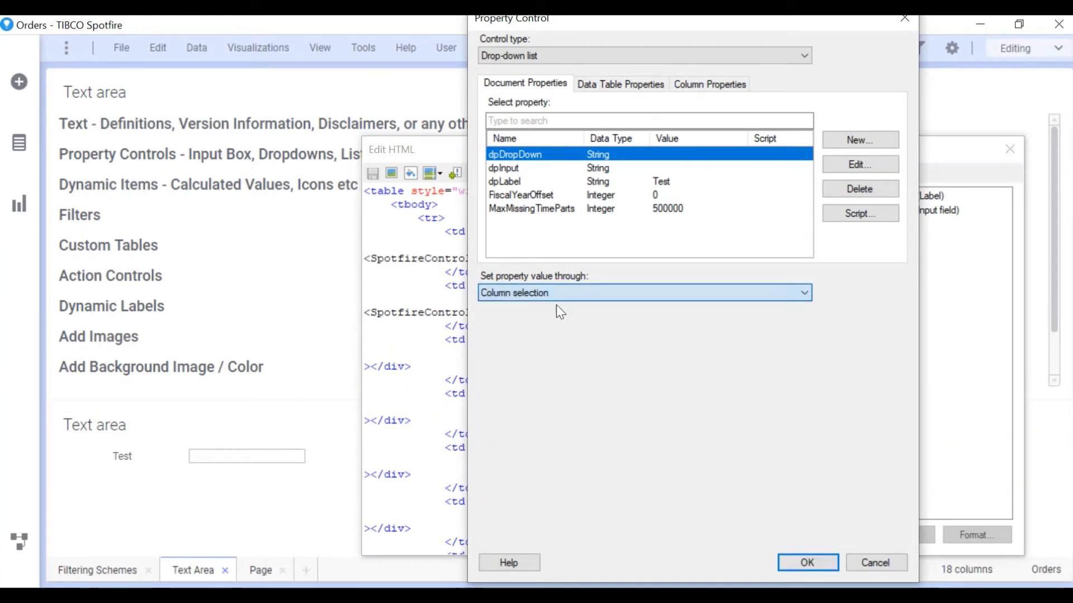
# Step: Set the drop-down's property value through unique values in the Ship Via column of the Orders table and insert the control
pyautogui.click(561, 293)
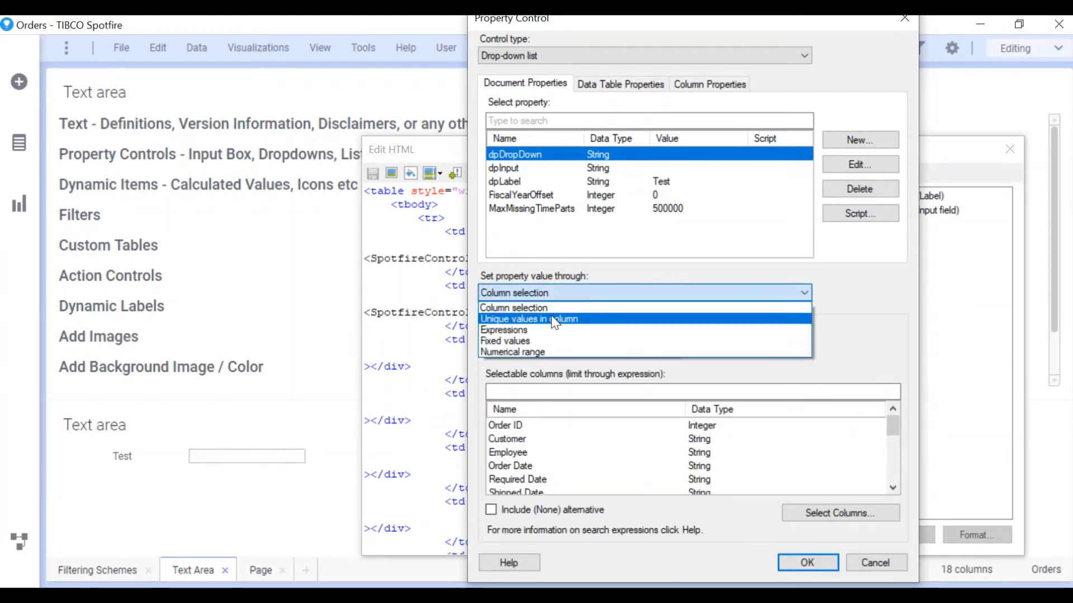
pyautogui.click(552, 318)
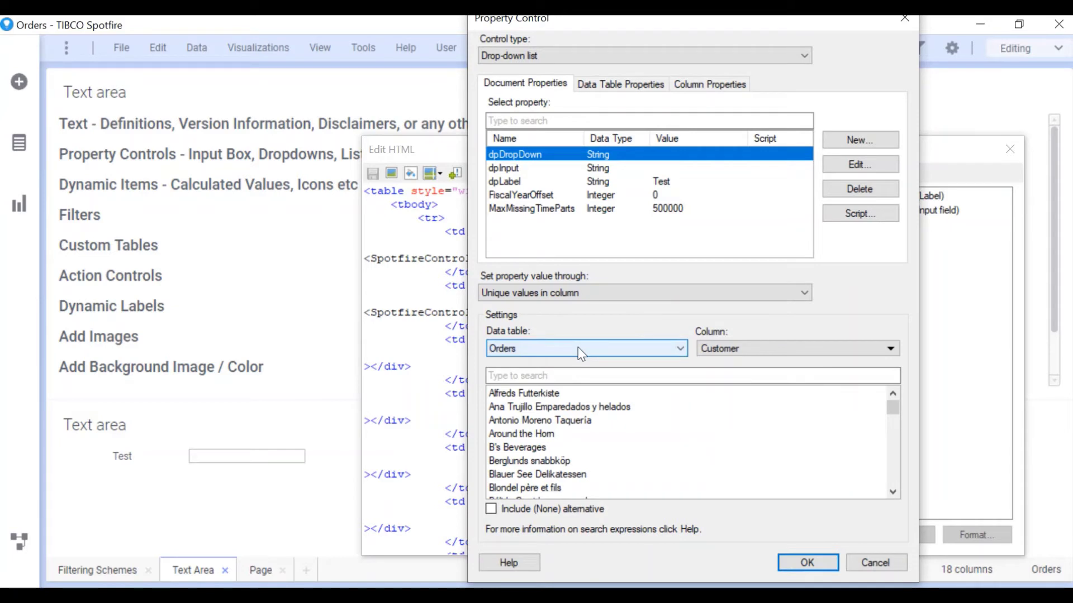
pyautogui.click(766, 347)
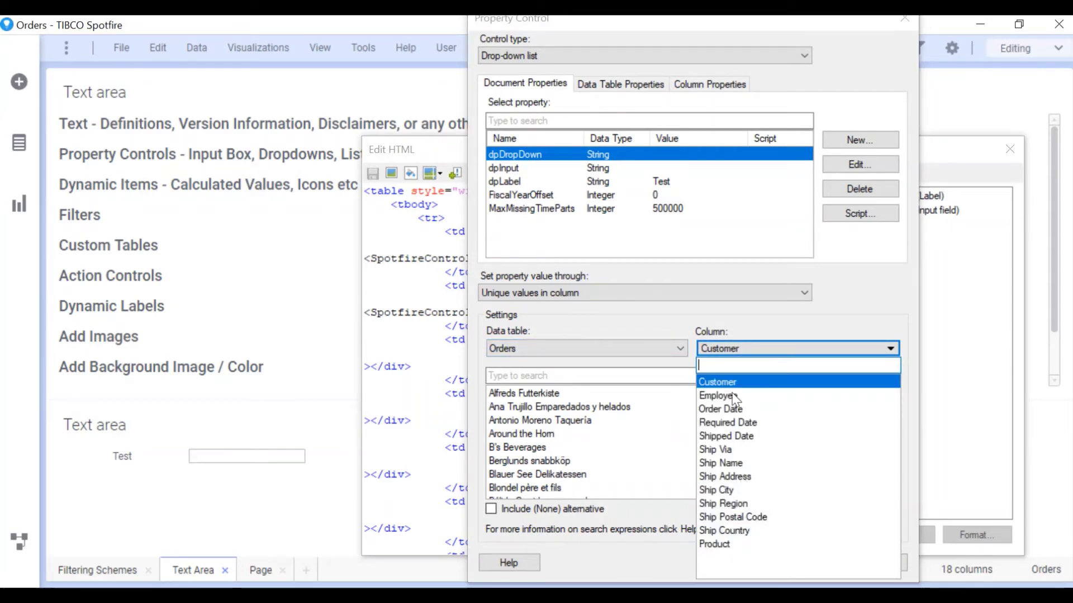
pyautogui.click(734, 450)
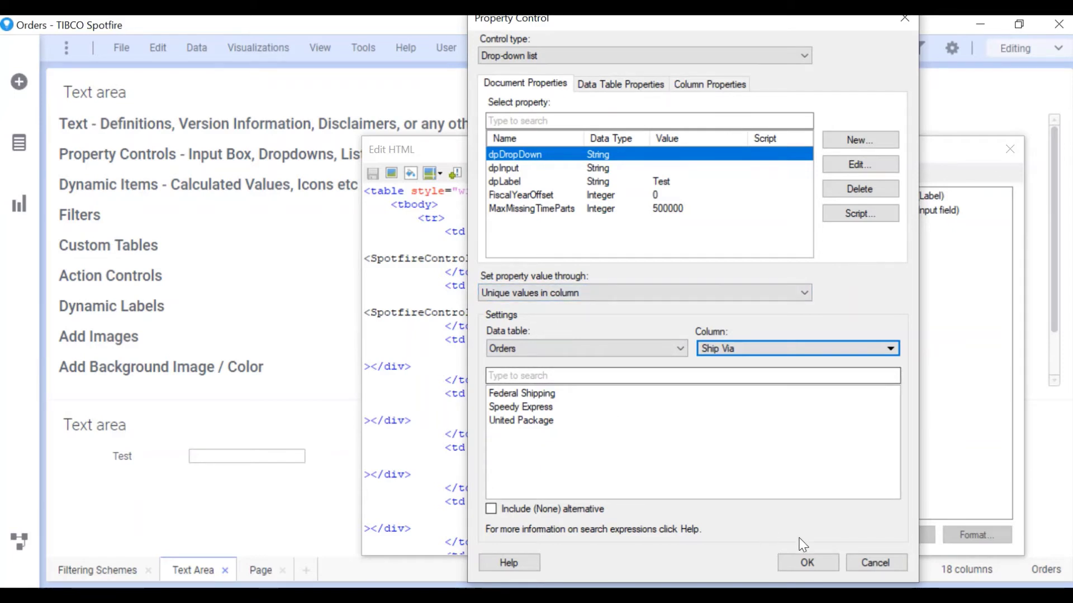
pyautogui.click(807, 563)
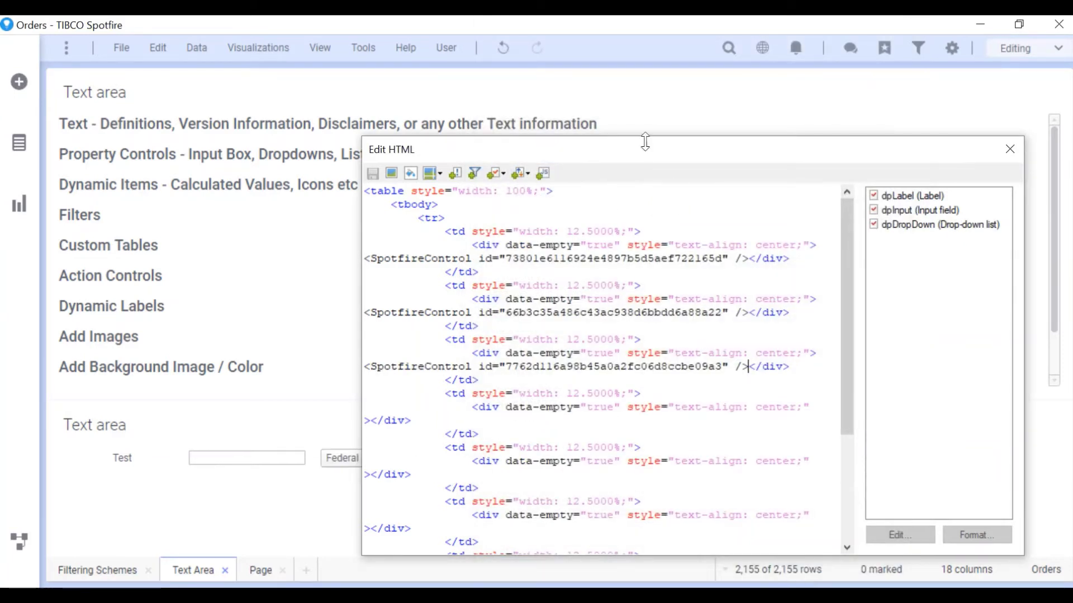
# Step: Check the shipping options offered by the new drop-down list in the text area
pyautogui.moveTo(648, 156); pyautogui.dragTo(768, 124)
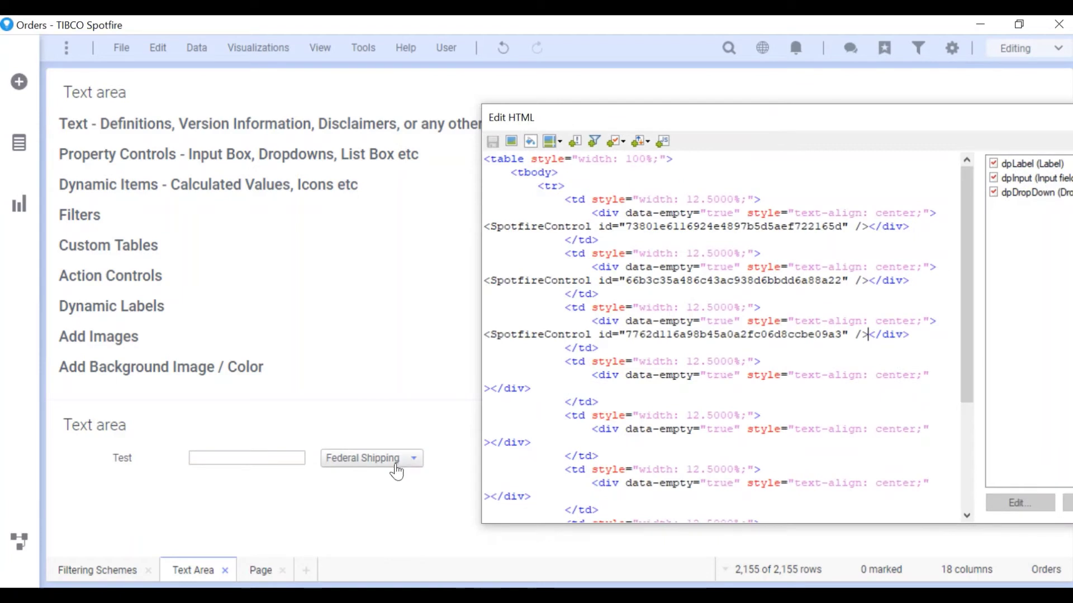
pyautogui.click(413, 461)
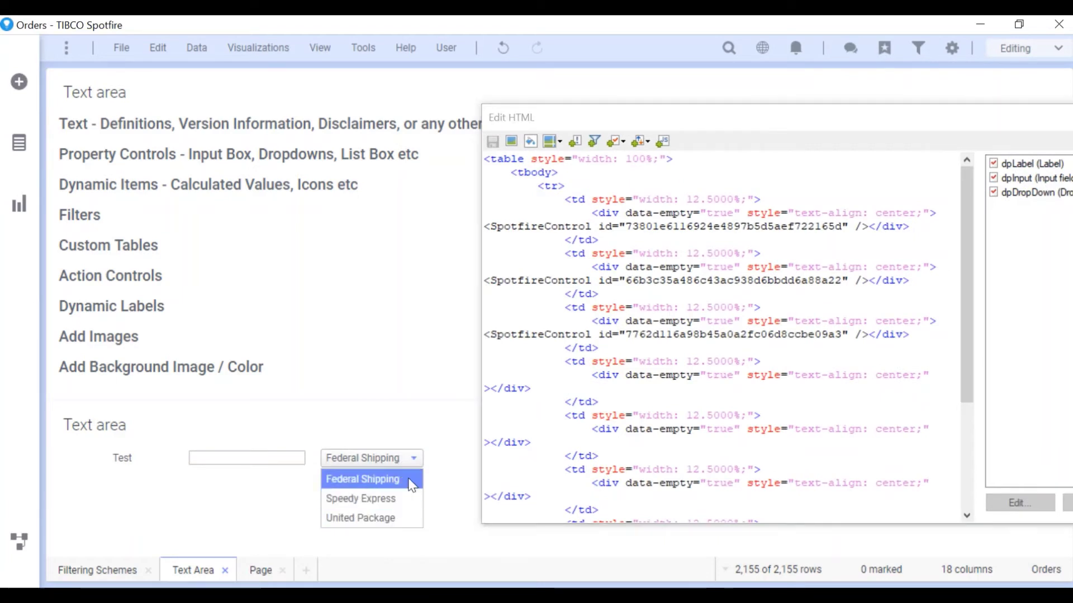
pyautogui.click(438, 468)
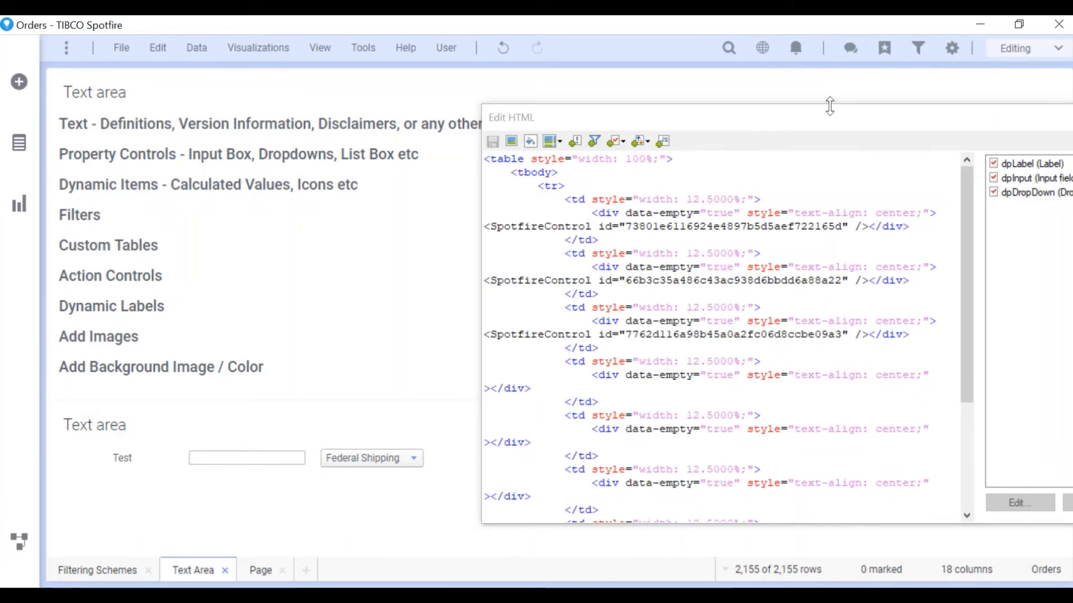
pyautogui.moveTo(833, 122); pyautogui.dragTo(730, 96)
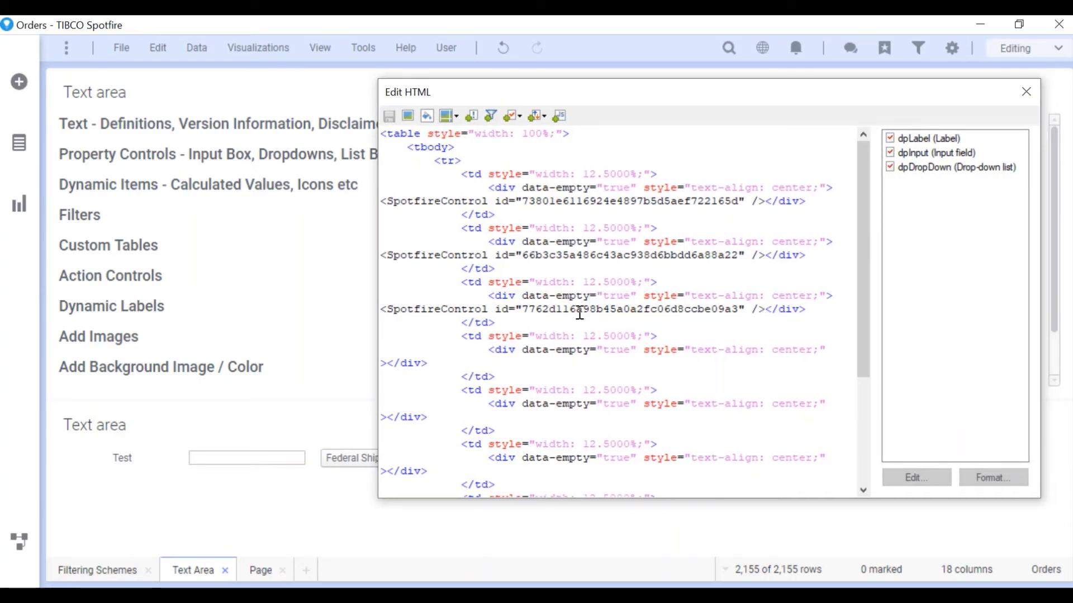
# Step: Start a List box (multiple select) property control in the fourth table cell and create a new string property dpListBox for it
pyautogui.click(520, 117)
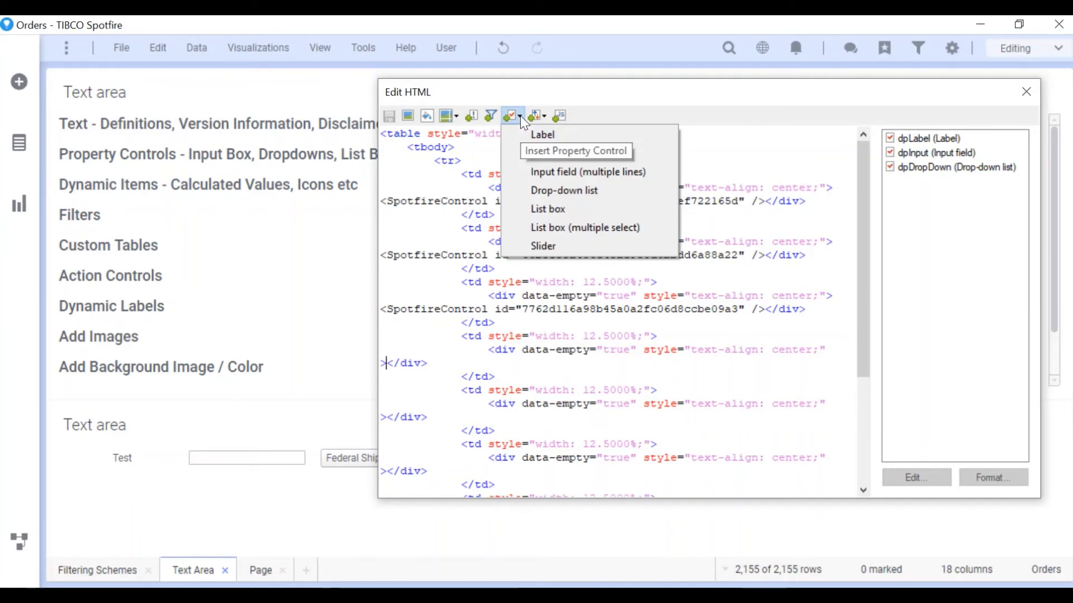
pyautogui.click(578, 233)
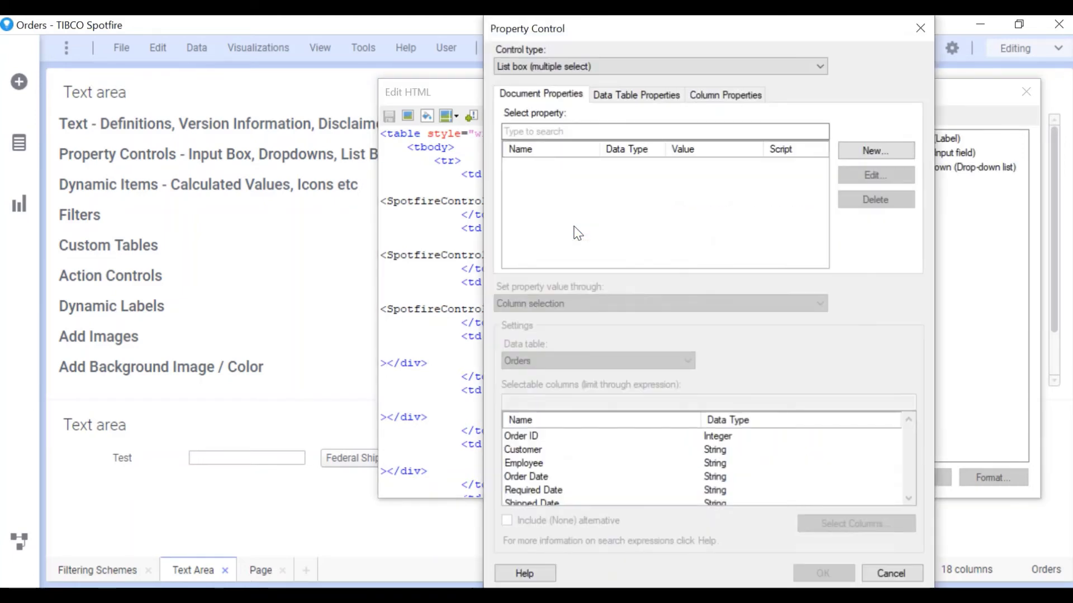
pyautogui.click(868, 153)
pyautogui.write('dp')
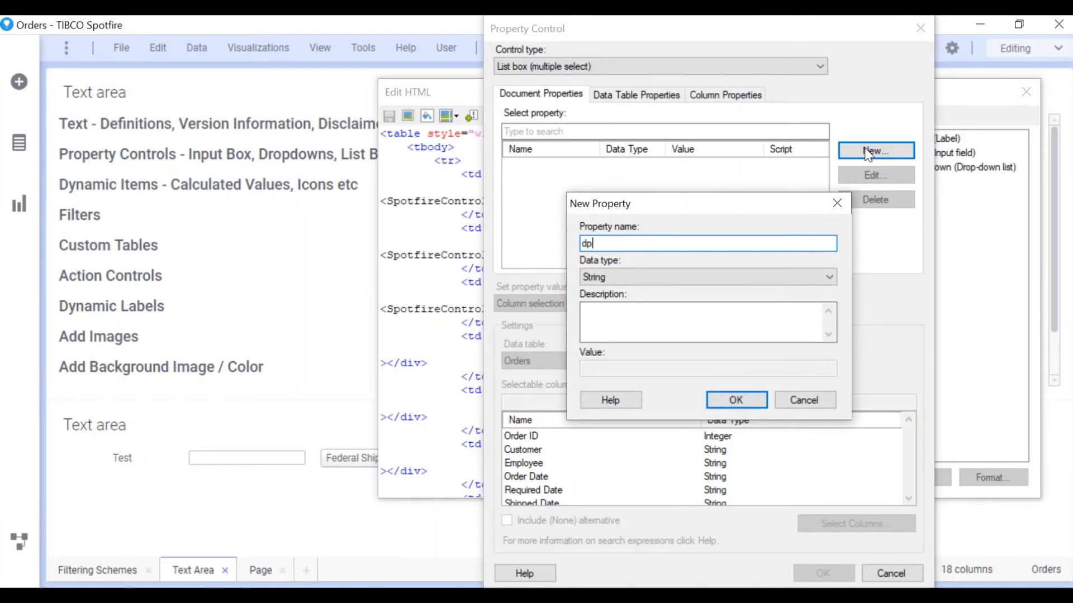
pyautogui.write('ListBox')
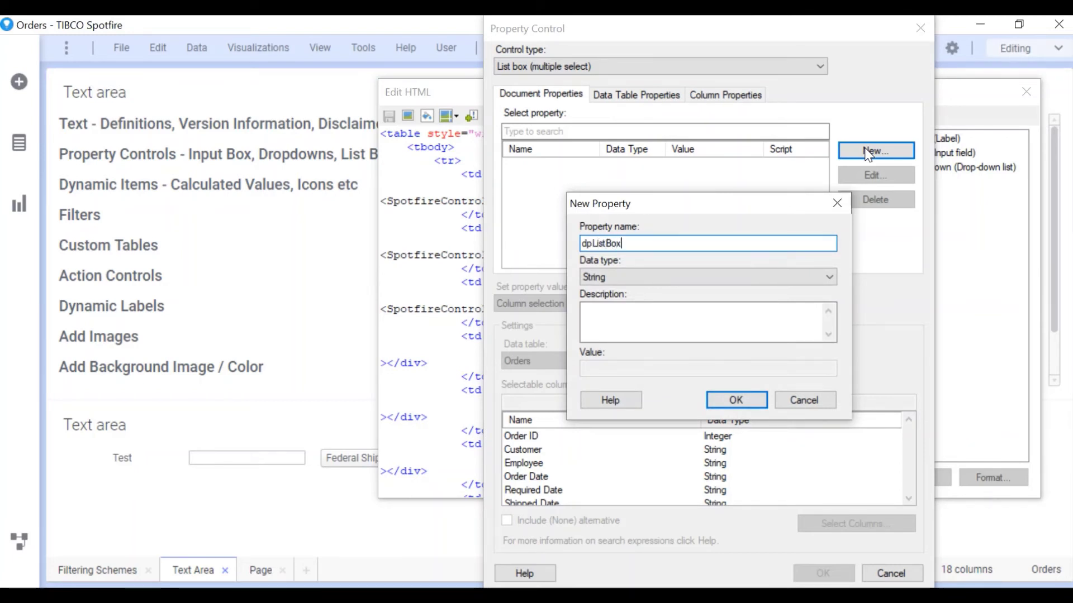
pyautogui.click(728, 405)
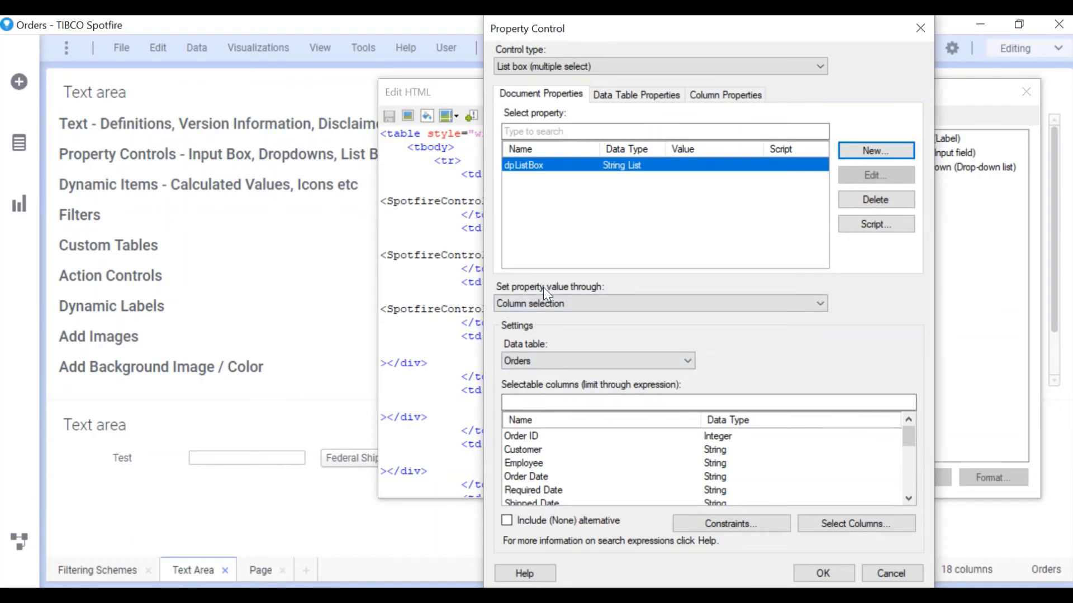
# Step: Use column selection for the list box and create a Boolean column property dpDpListBox with default value True to store the selected columns
pyautogui.click(572, 305)
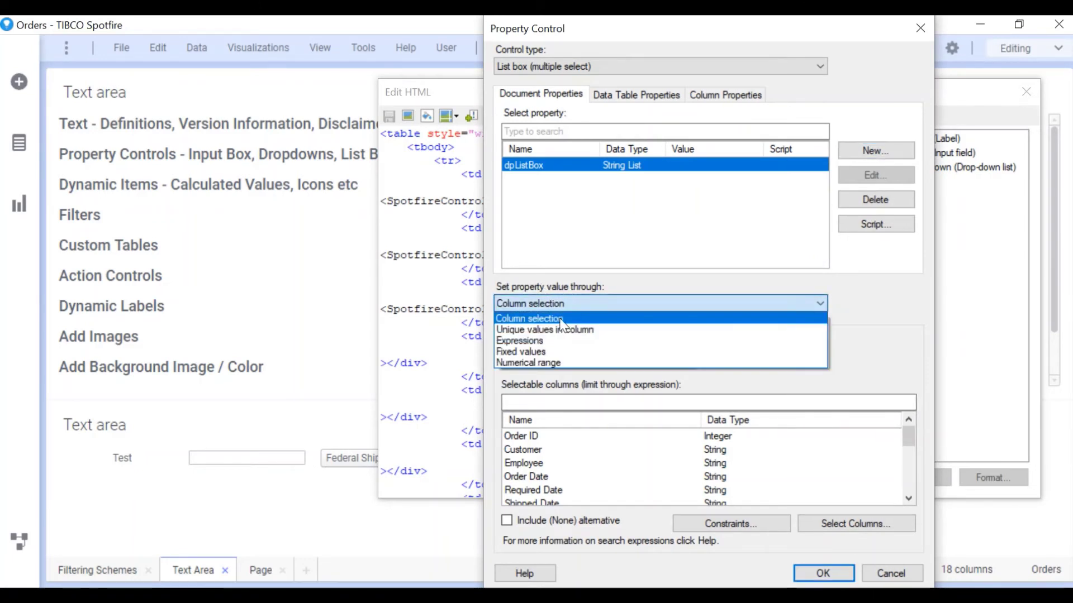
pyautogui.click(588, 317)
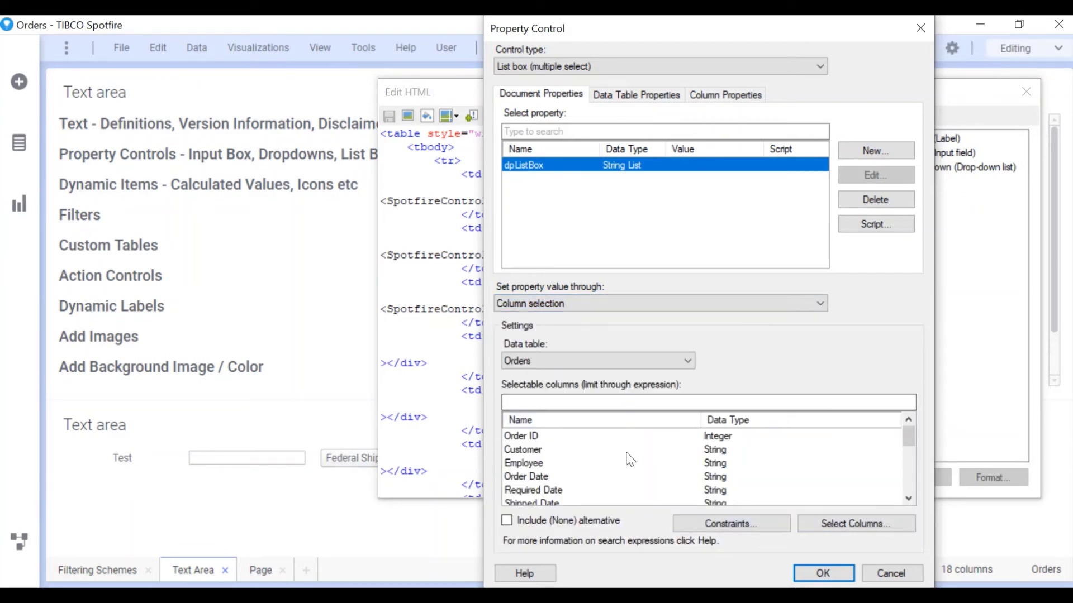
pyautogui.click(869, 529)
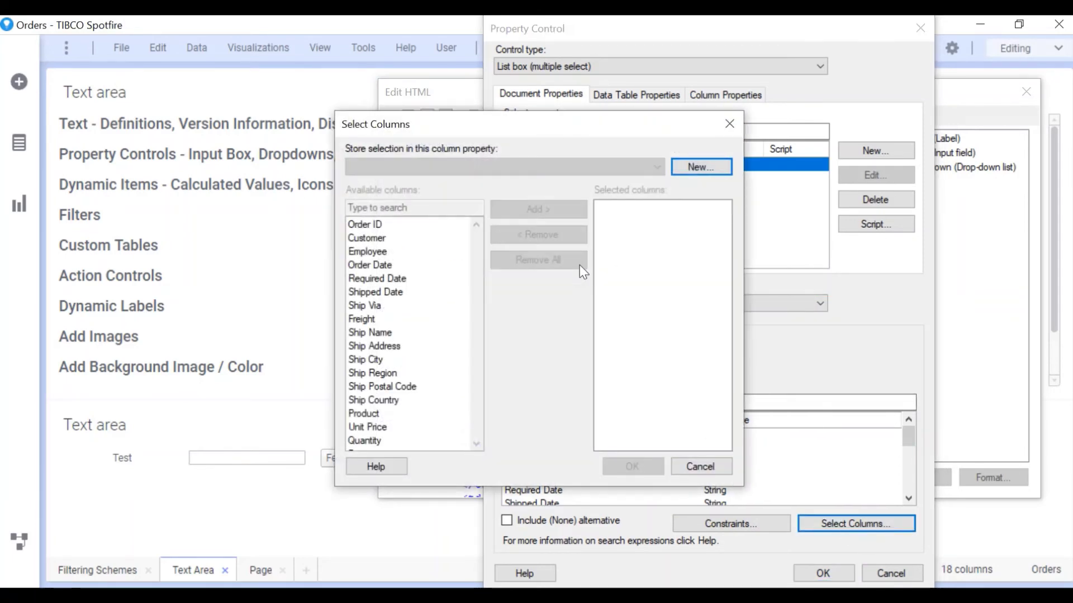
pyautogui.click(700, 167)
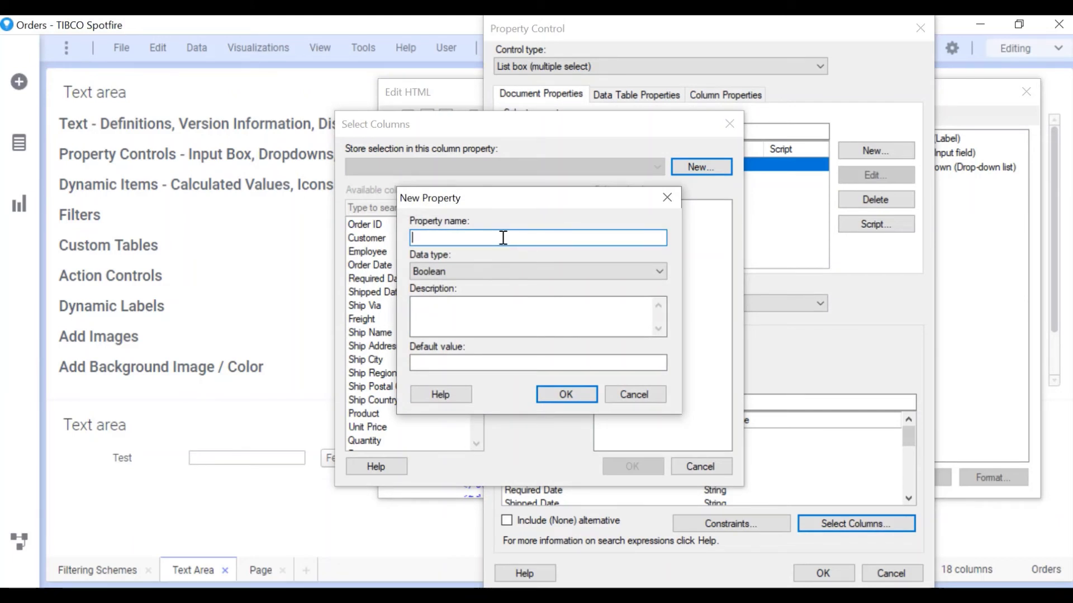
pyautogui.write('dpDpListBox')
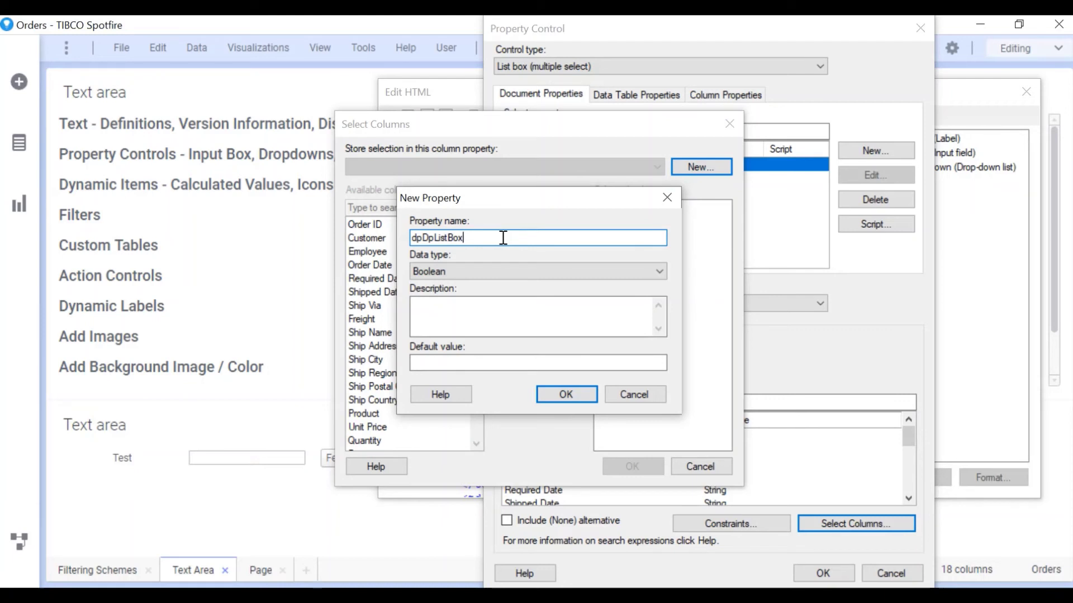
pyautogui.click(566, 394)
pyautogui.click(632, 357)
pyautogui.click(506, 362)
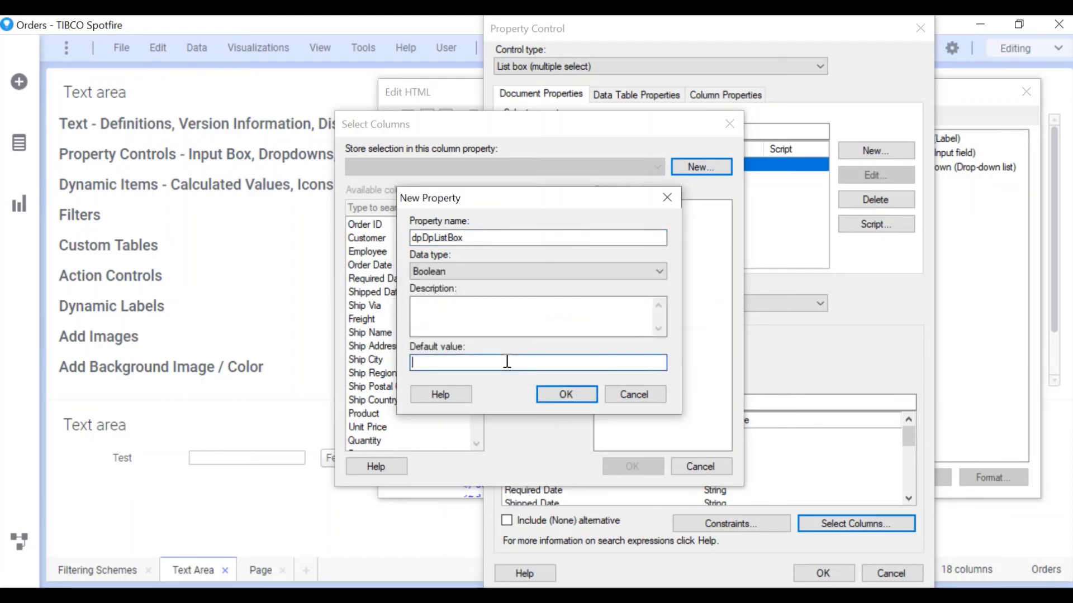
pyautogui.write('True')
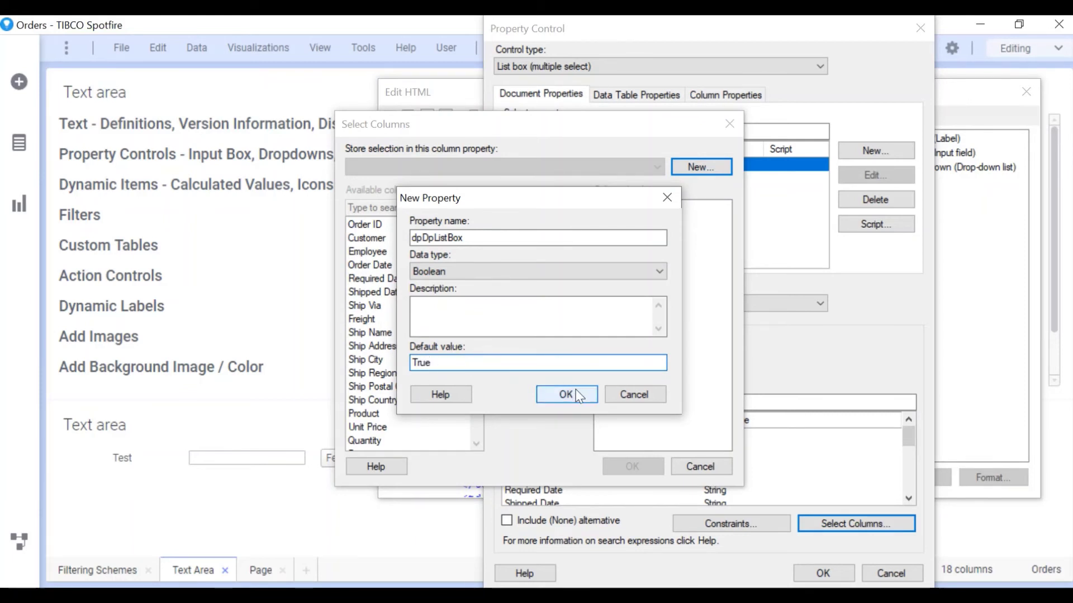
pyautogui.click(546, 270)
pyautogui.click(546, 270)
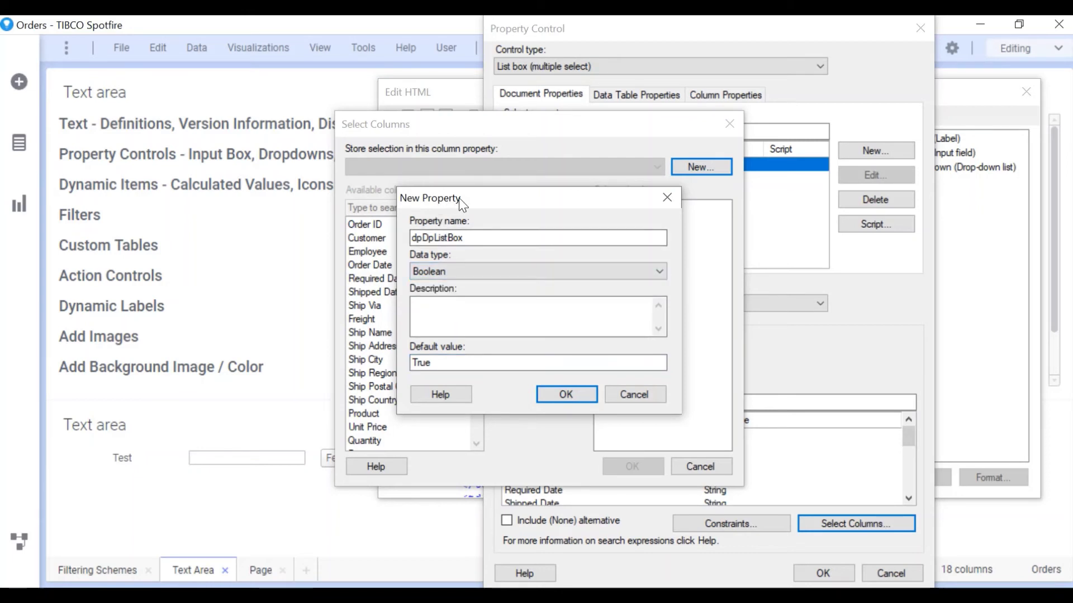
pyautogui.click(562, 398)
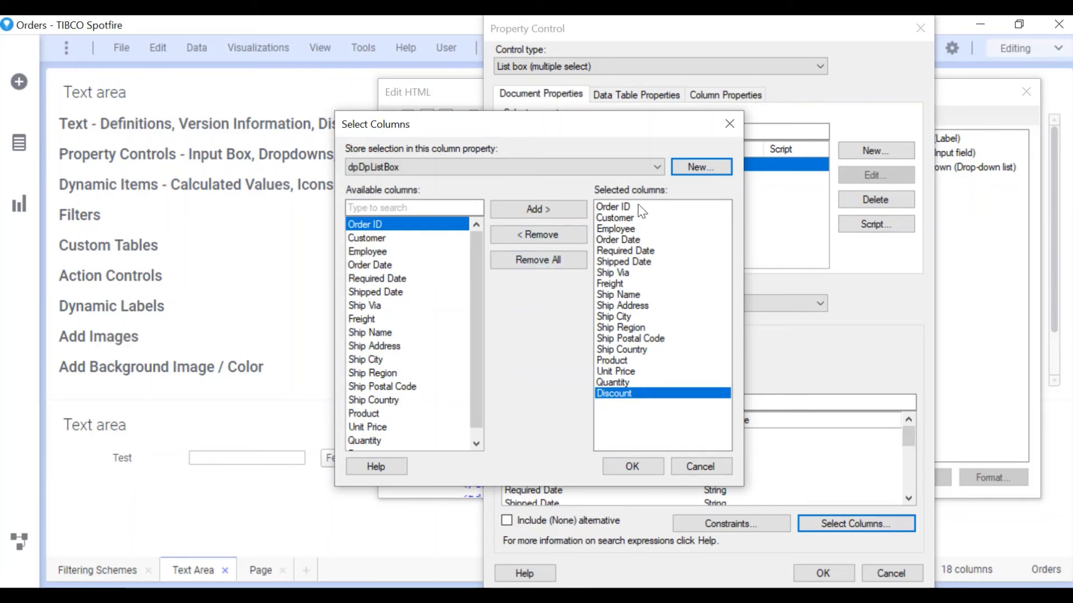
# Step: Limit the list box to Customer, Employee, Ship Via, Ship Name, Ship City, Ship Region, Ship Country and Product, and insert it
pyautogui.click(522, 261)
pyautogui.click(391, 239)
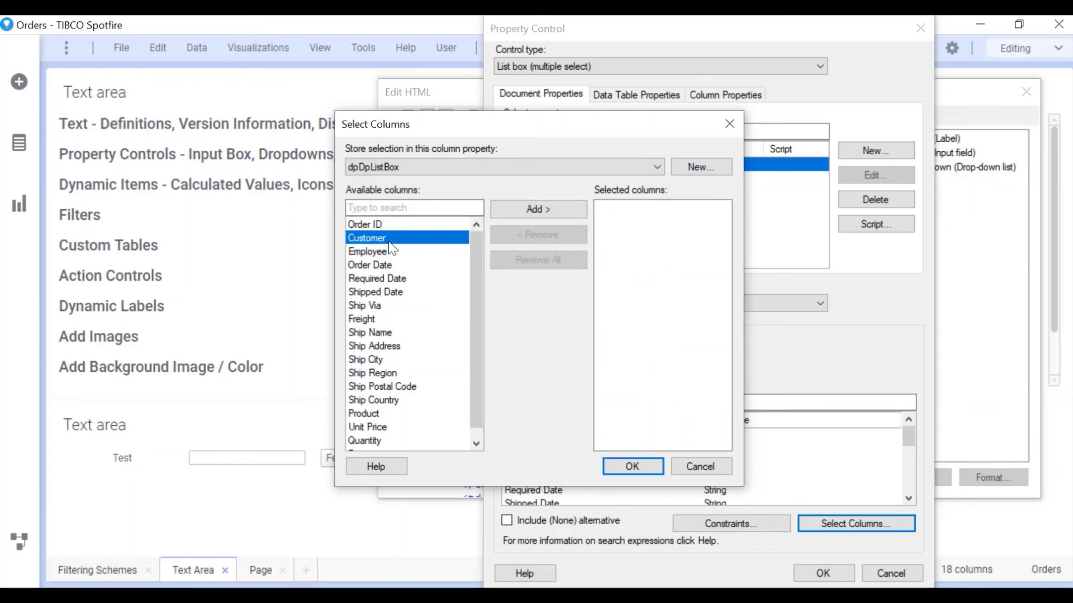
pyautogui.keyDown('ctrl'); pyautogui.click(390, 252); pyautogui.keyUp('ctrl')
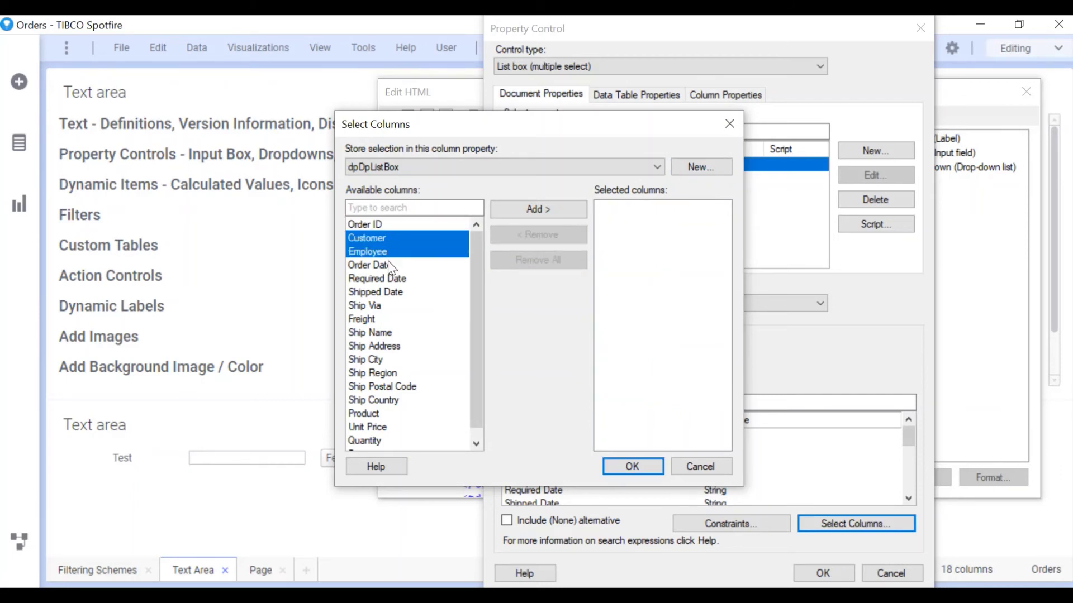
pyautogui.keyDown('ctrl'); pyautogui.click(384, 306); pyautogui.keyUp('ctrl')
pyautogui.keyDown('ctrl'); pyautogui.click(385, 333); pyautogui.keyUp('ctrl')
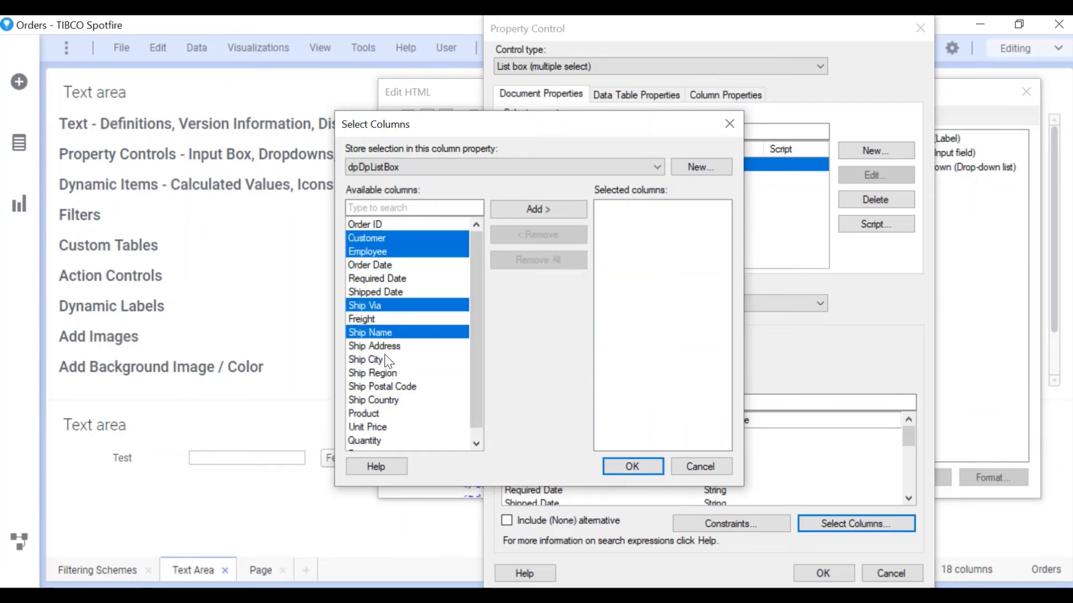
pyautogui.keyDown('ctrl'); pyautogui.click(384, 357); pyautogui.keyUp('ctrl')
pyautogui.keyDown('ctrl'); pyautogui.click(390, 373); pyautogui.keyUp('ctrl')
pyautogui.keyDown('ctrl'); pyautogui.click(392, 401); pyautogui.keyUp('ctrl')
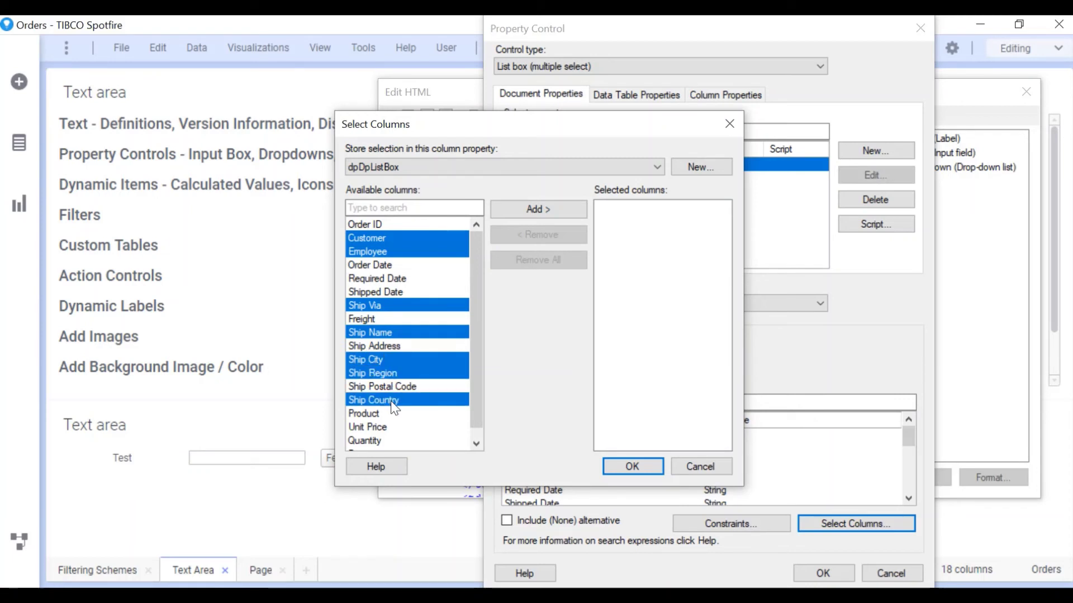
pyautogui.keyDown('ctrl'); pyautogui.click(391, 414); pyautogui.keyUp('ctrl')
pyautogui.click(555, 209)
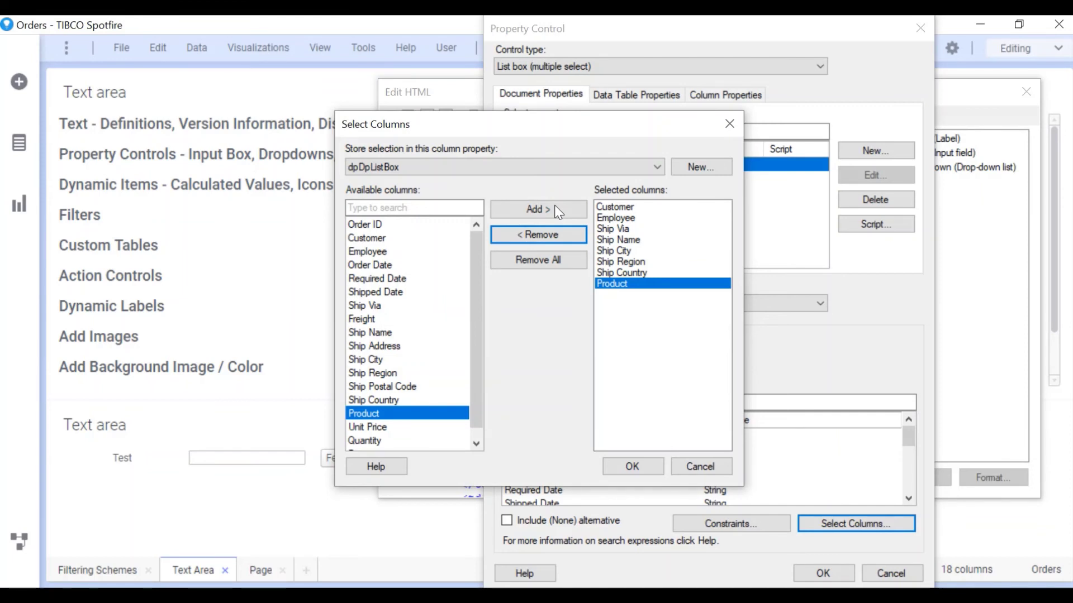
pyautogui.click(630, 467)
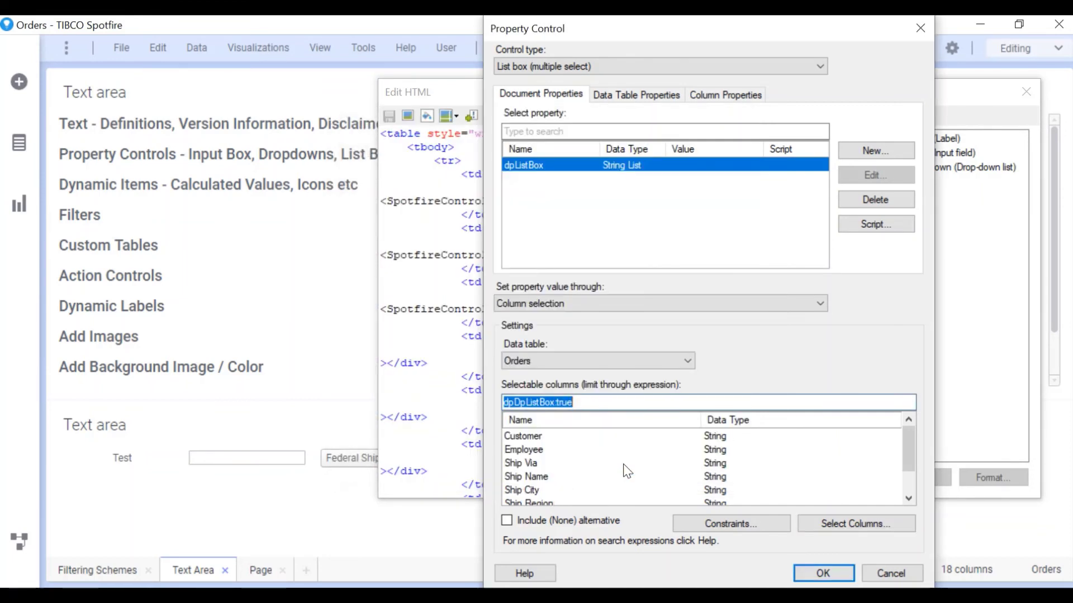
pyautogui.click(823, 574)
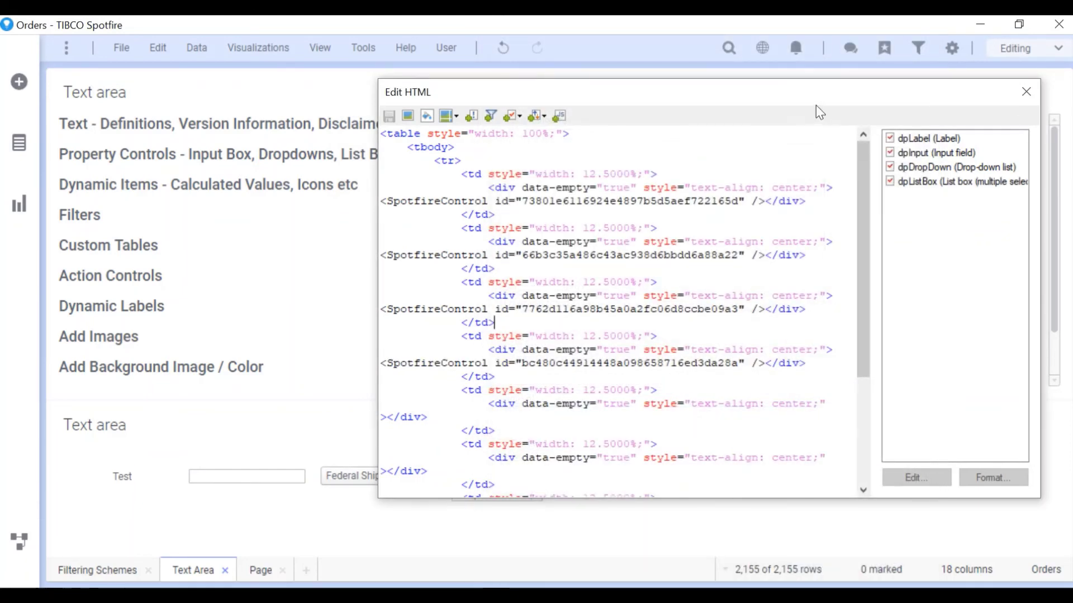
# Step: Try out multiple selection in the new list box with Customer, Employee and Ship Via, and return to Customer only
pyautogui.moveTo(815, 105); pyautogui.dragTo(930, 52)
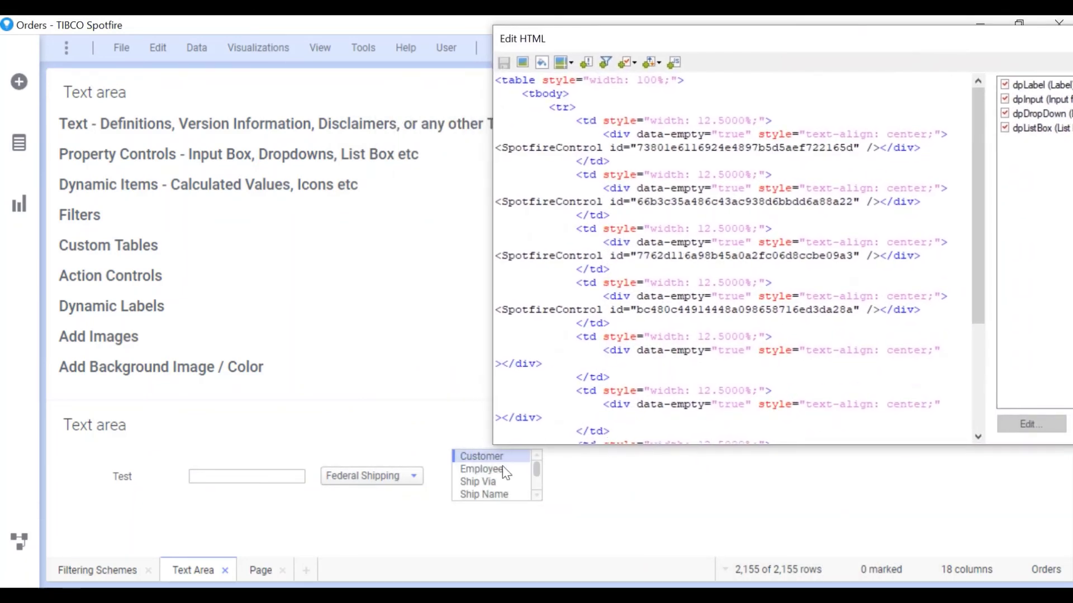
pyautogui.keyDown('shift'); pyautogui.click(478, 471); pyautogui.keyUp('shift')
pyautogui.keyDown('shift'); pyautogui.click(486, 481); pyautogui.keyUp('shift')
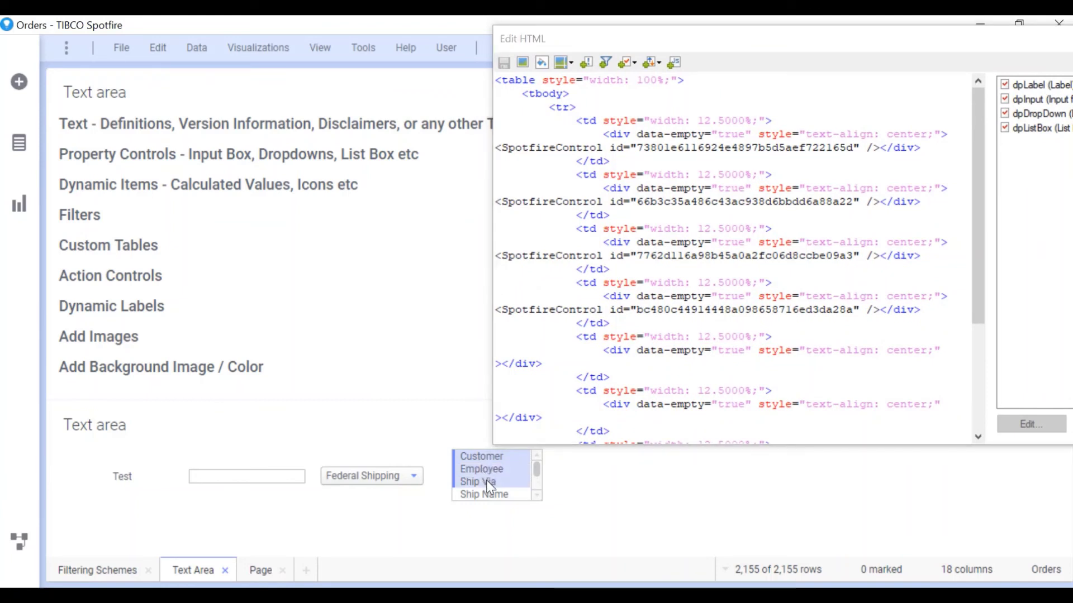
pyautogui.keyDown('ctrl'); pyautogui.click(489, 482); pyautogui.keyUp('ctrl')
pyautogui.keyDown('ctrl'); pyautogui.click(484, 469); pyautogui.keyUp('ctrl')
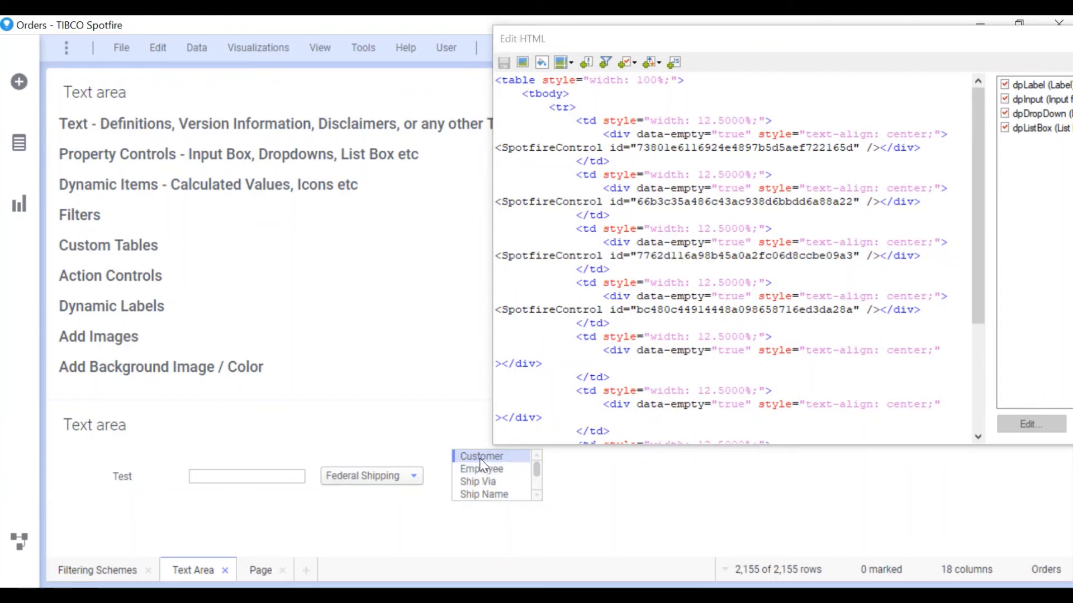
pyautogui.click(990, 43)
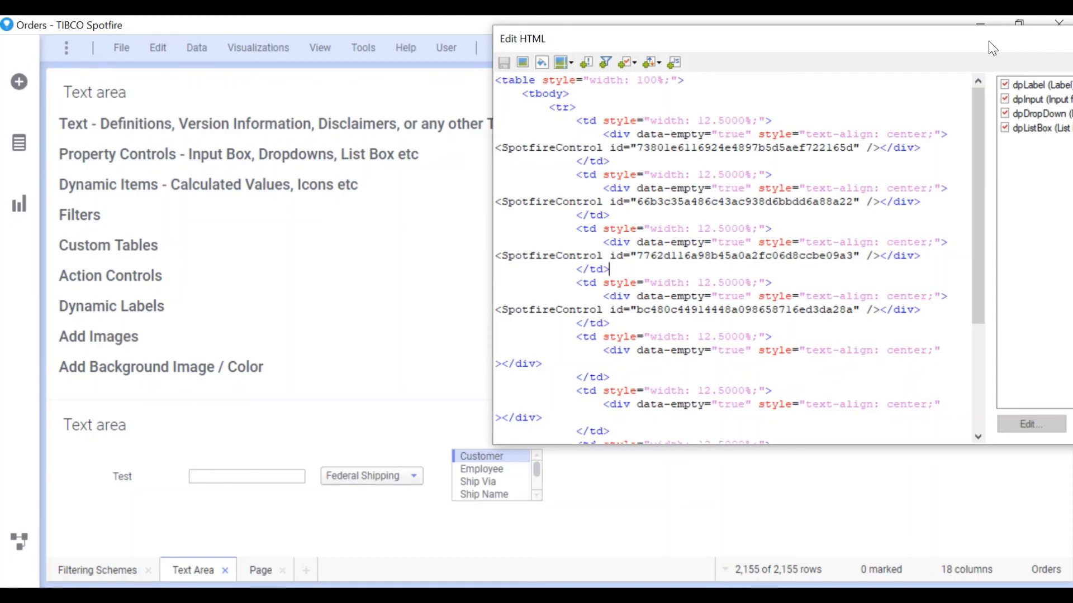
# Step: Format the dpListBox control with a specific size of 200 by 100
pyautogui.moveTo(988, 42); pyautogui.dragTo(850, 43)
pyautogui.click(947, 137)
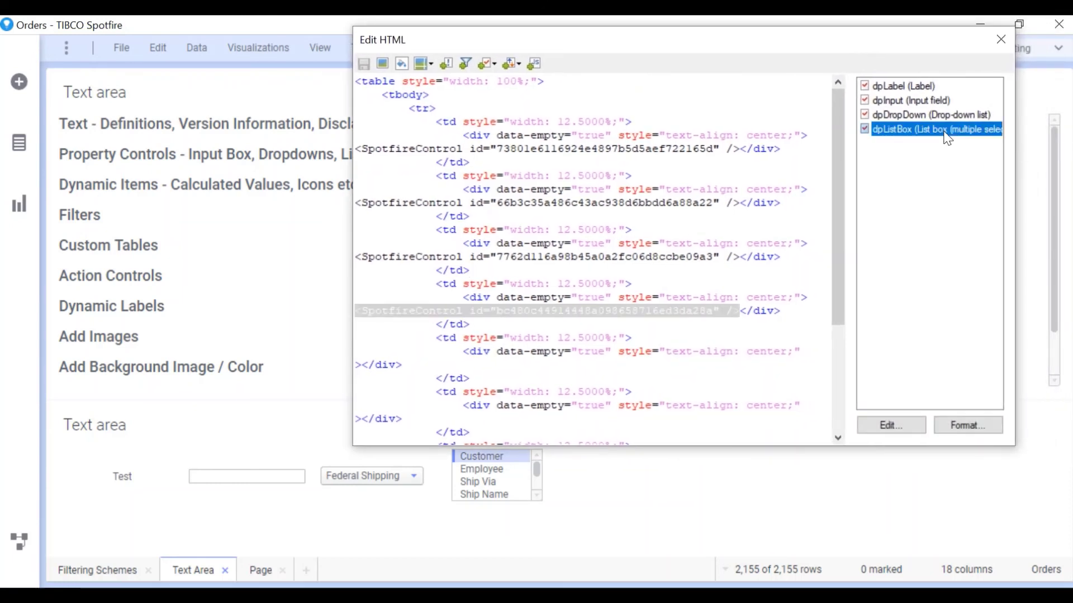
pyautogui.click(975, 425)
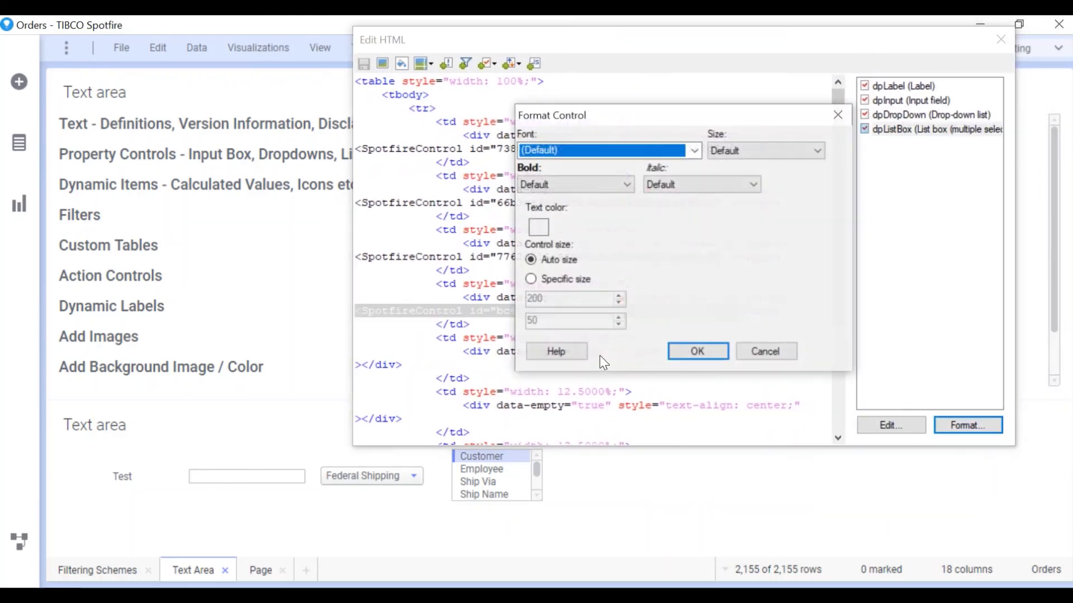
pyautogui.click(552, 281)
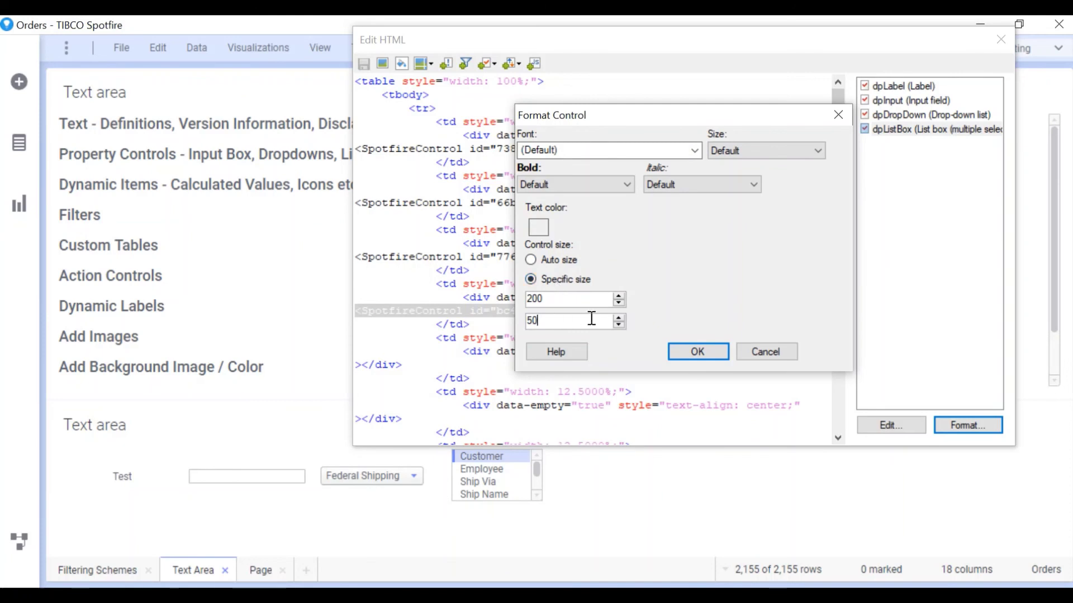
pyautogui.press('BackSpace')
pyautogui.write('100')
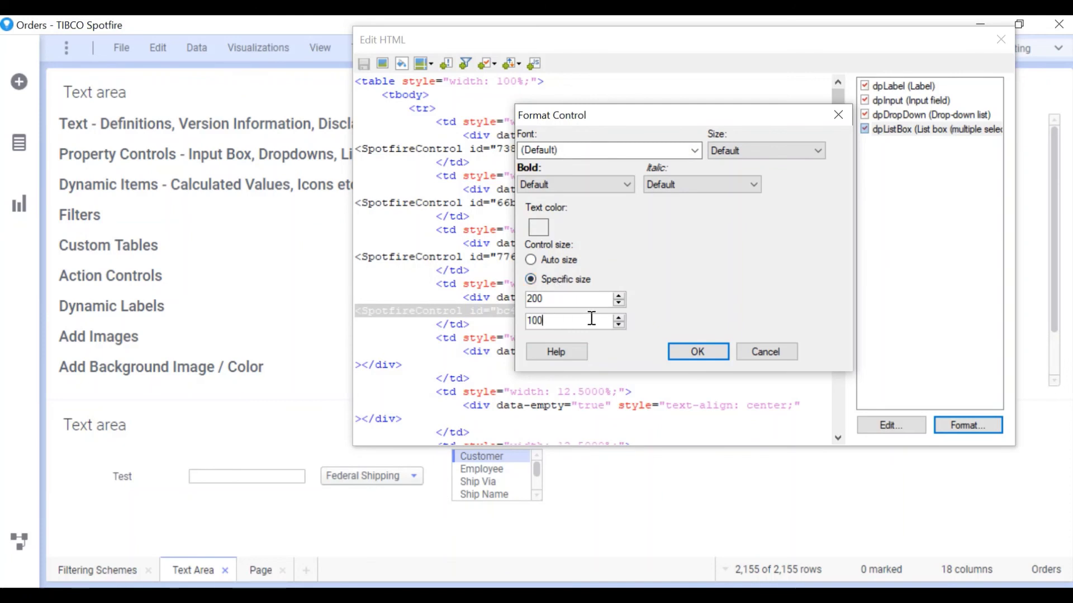
pyautogui.click(676, 352)
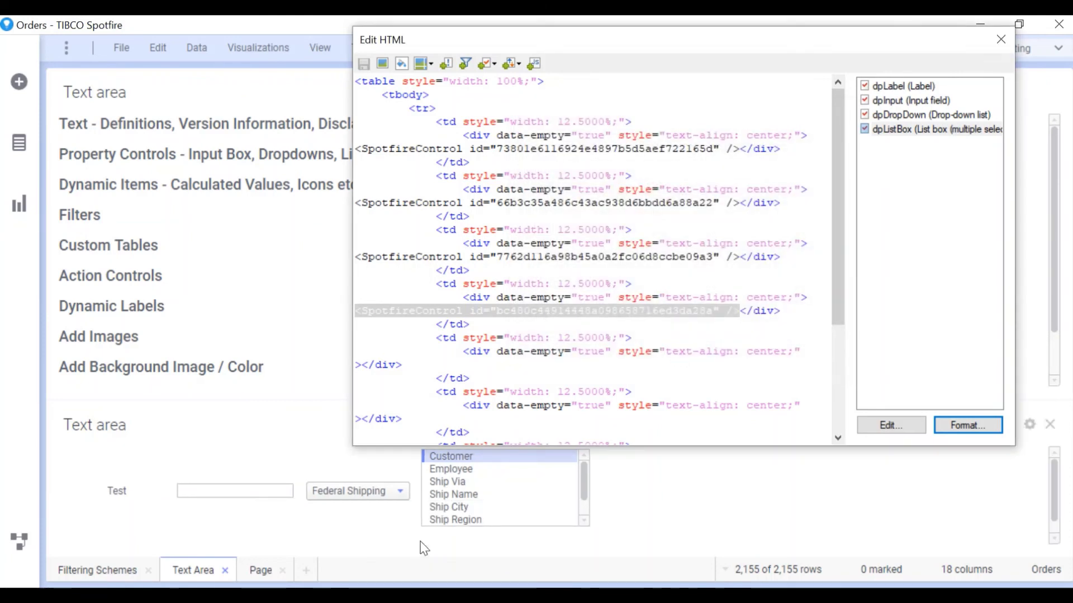
pyautogui.click(695, 334)
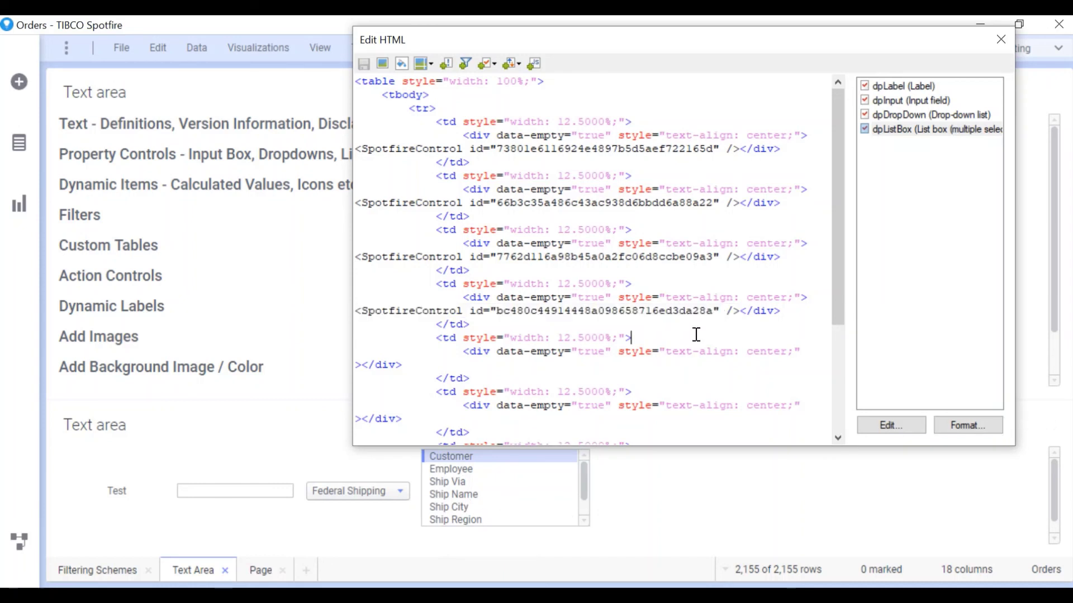